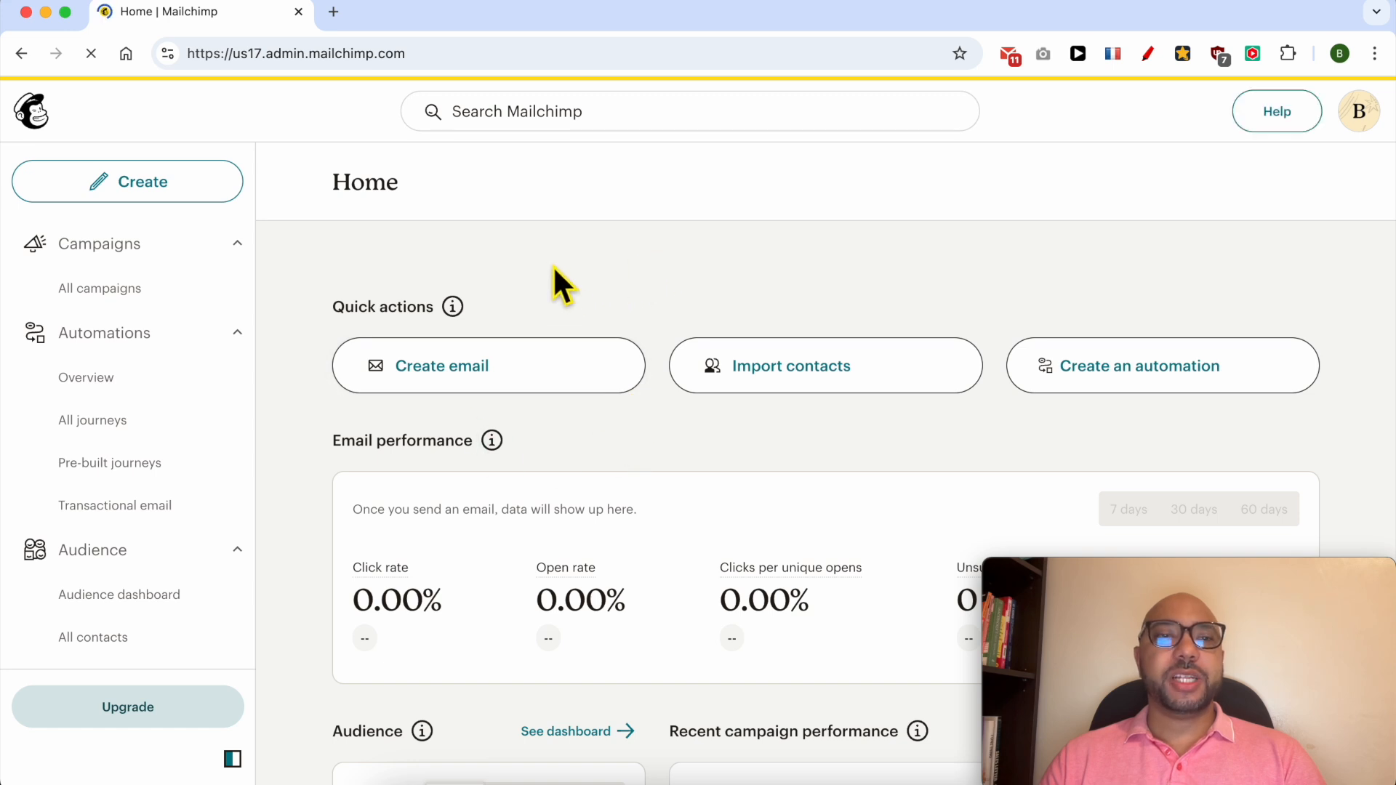
# Open All contacts for the Ben's Experience List audience and show the add-contact options.
pyautogui.scroll(-1, 149, 649)
pyautogui.click(144, 615)
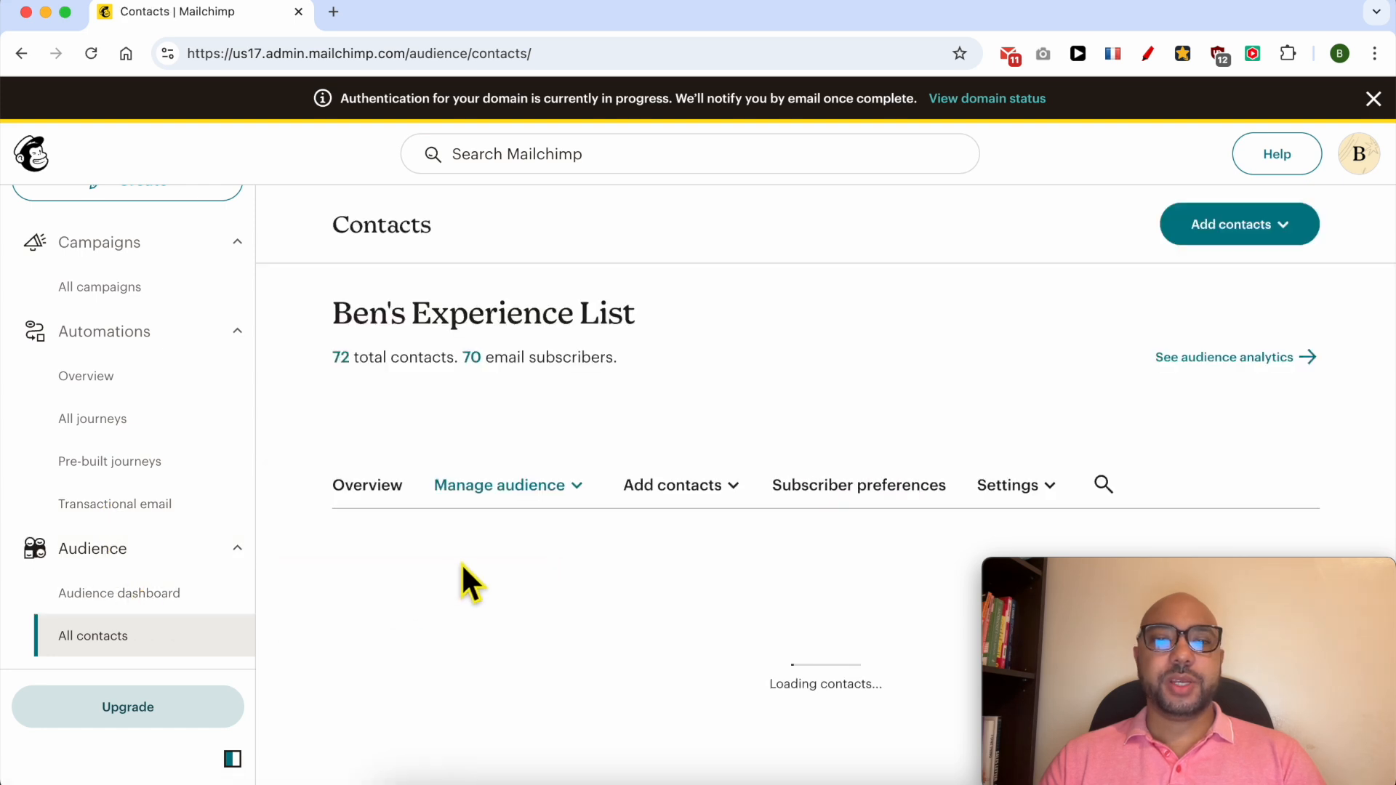
pyautogui.click(670, 486)
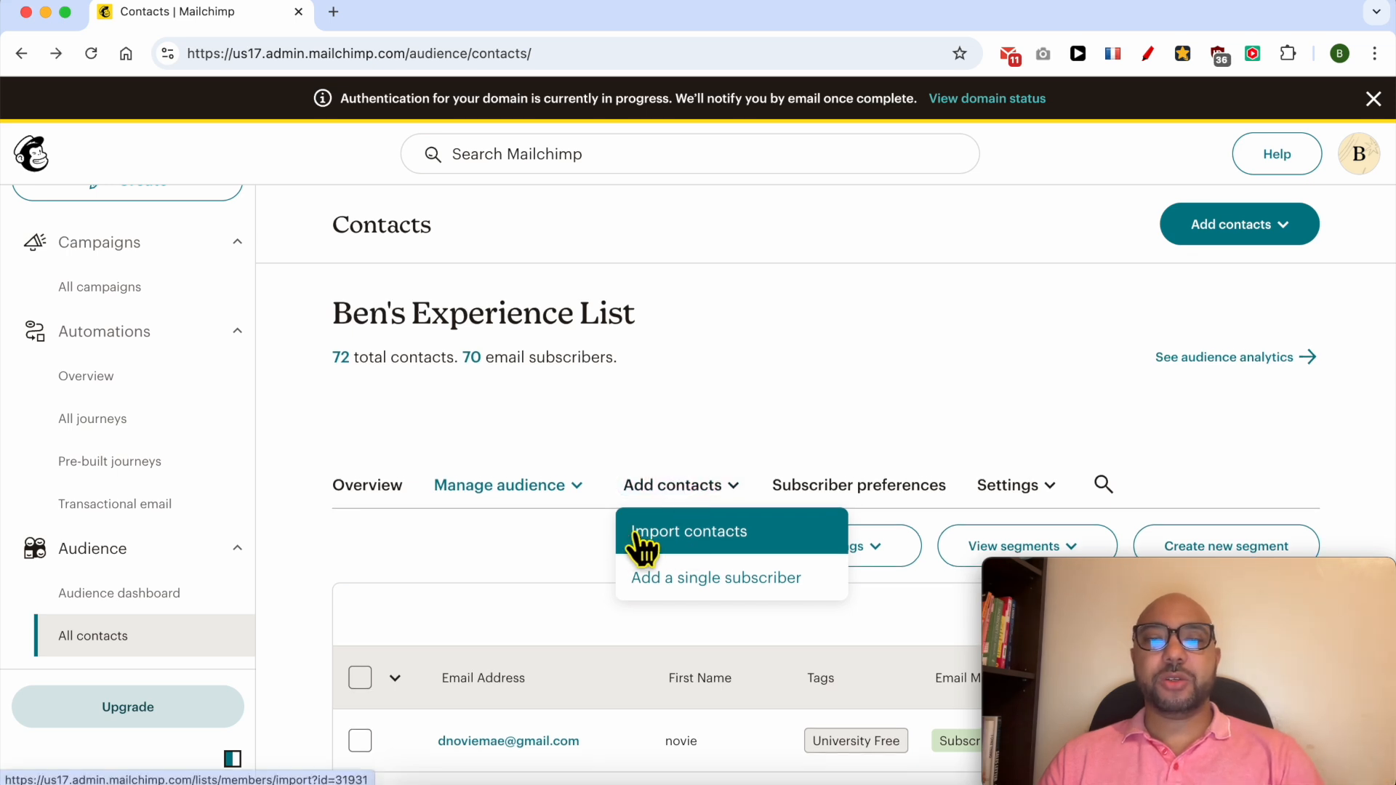
# Start Import contacts using the Copy and paste method and reach the paste box.
pyautogui.click(723, 536)
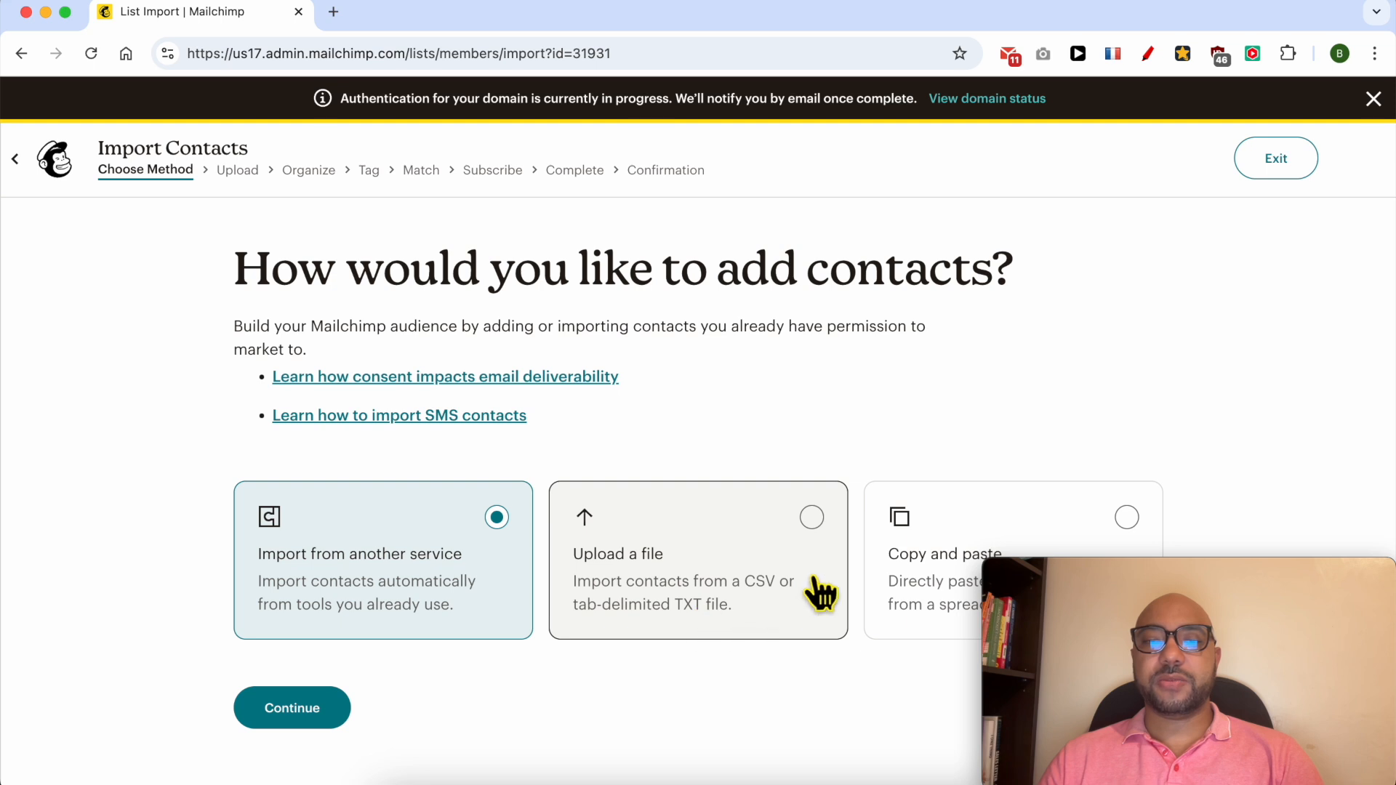
pyautogui.scroll(-1, 957, 502)
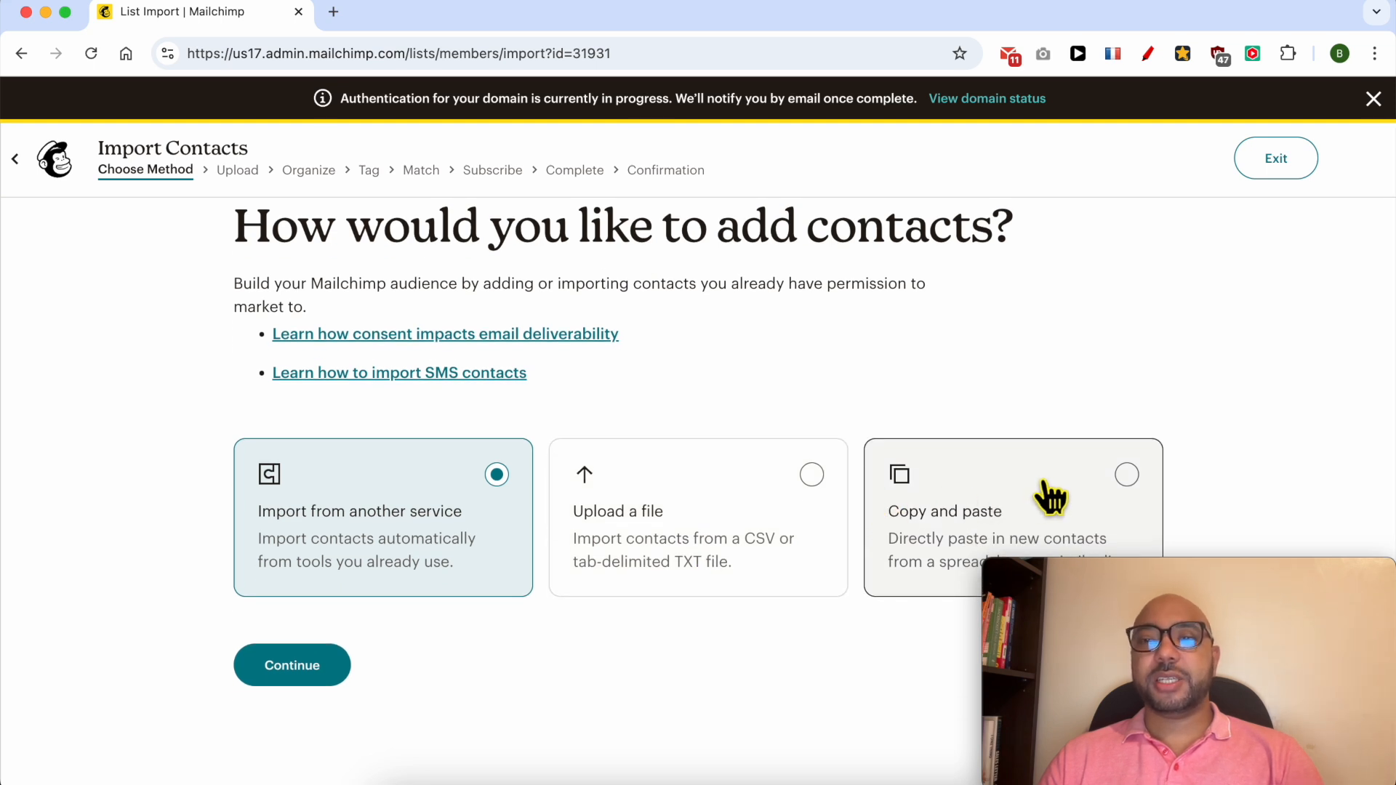
pyautogui.click(1048, 495)
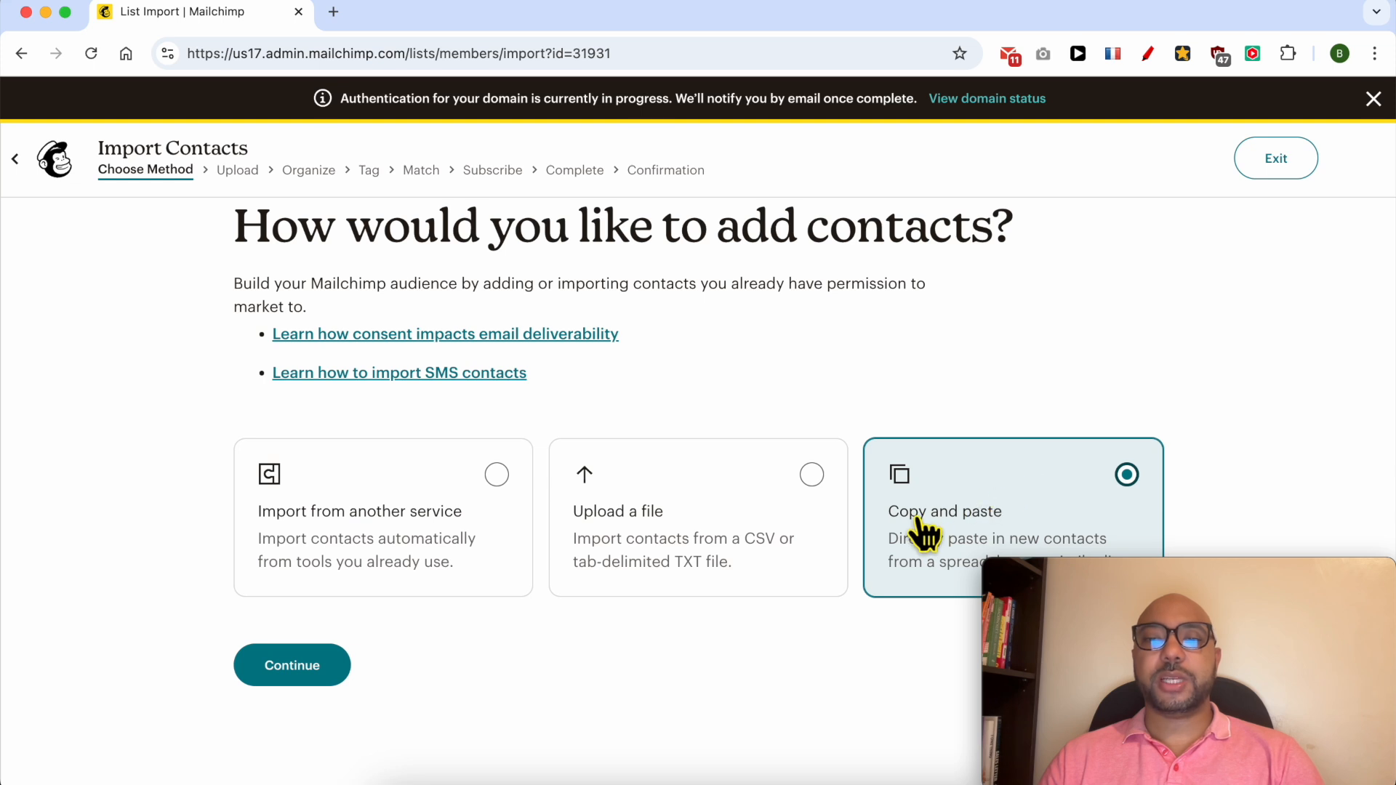
pyautogui.click(280, 664)
pyautogui.click(311, 509)
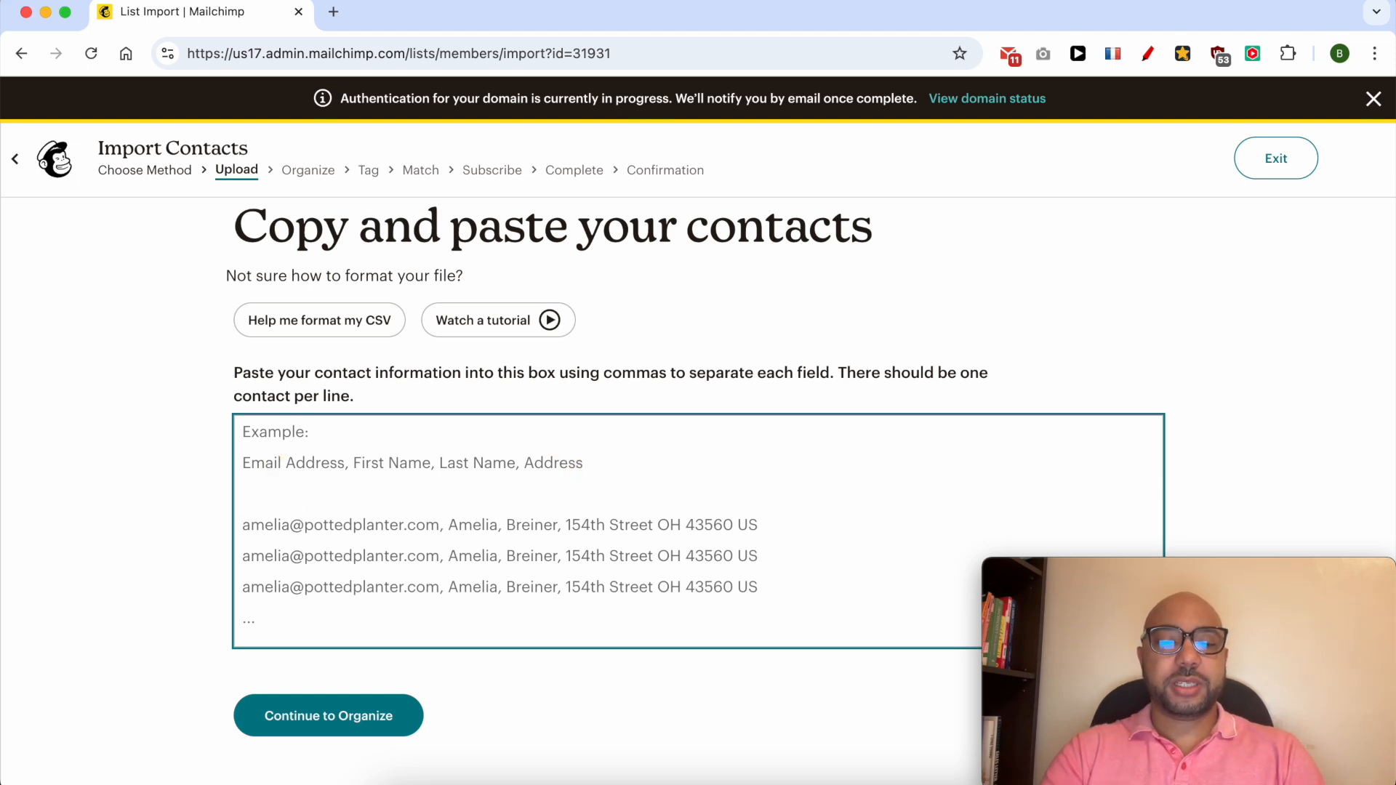
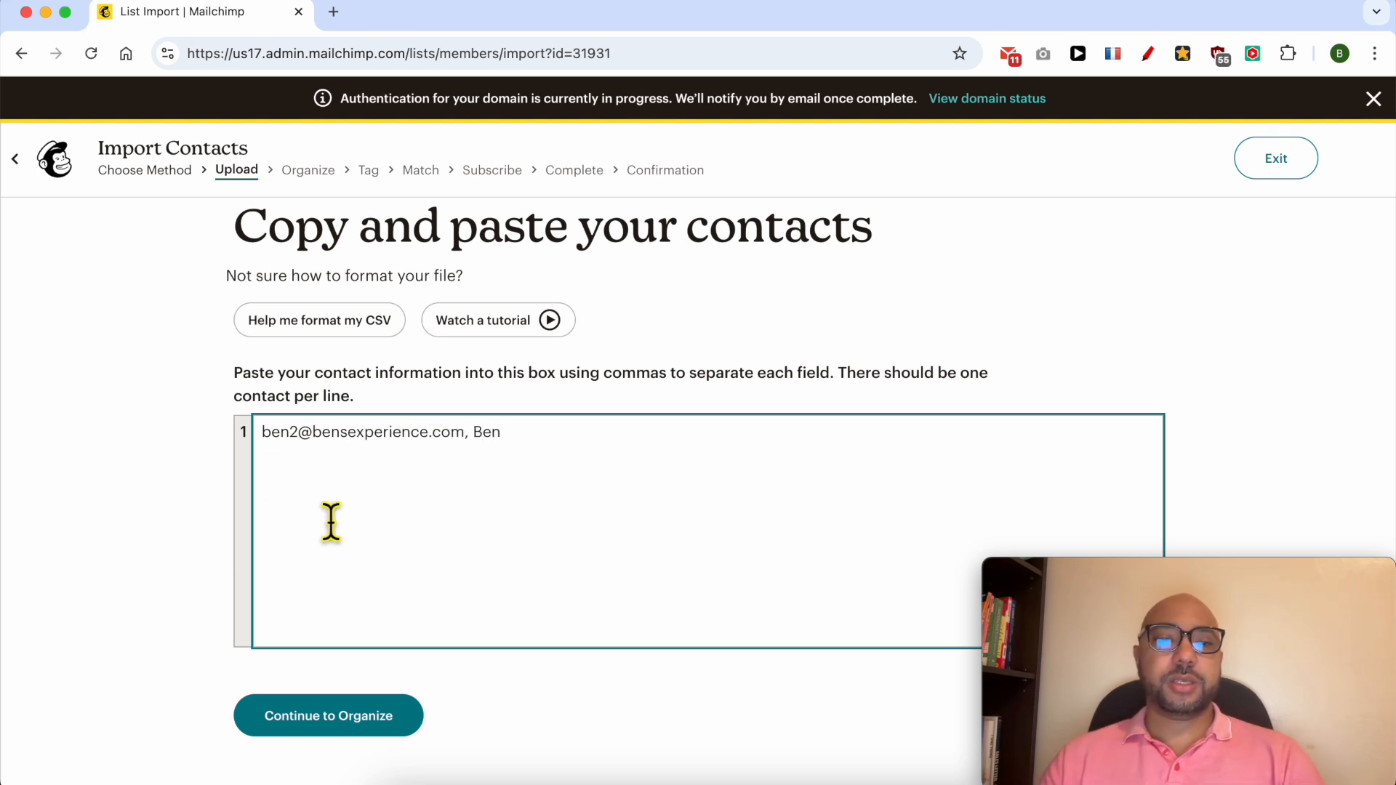
# Enter one line with the contact's e-mail address and first name, comma-separated, and continue to Organize.
pyautogui.click(513, 687)
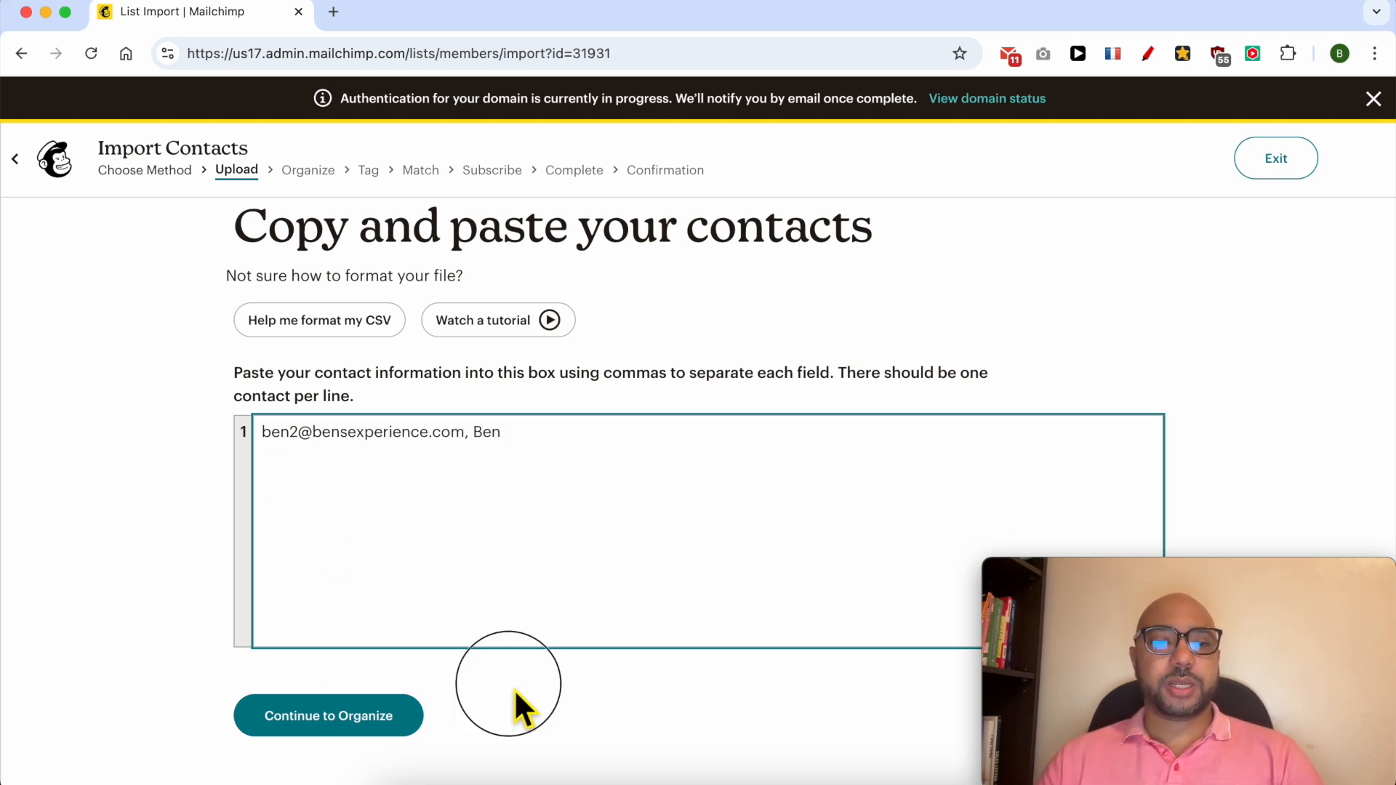
pyautogui.click(359, 723)
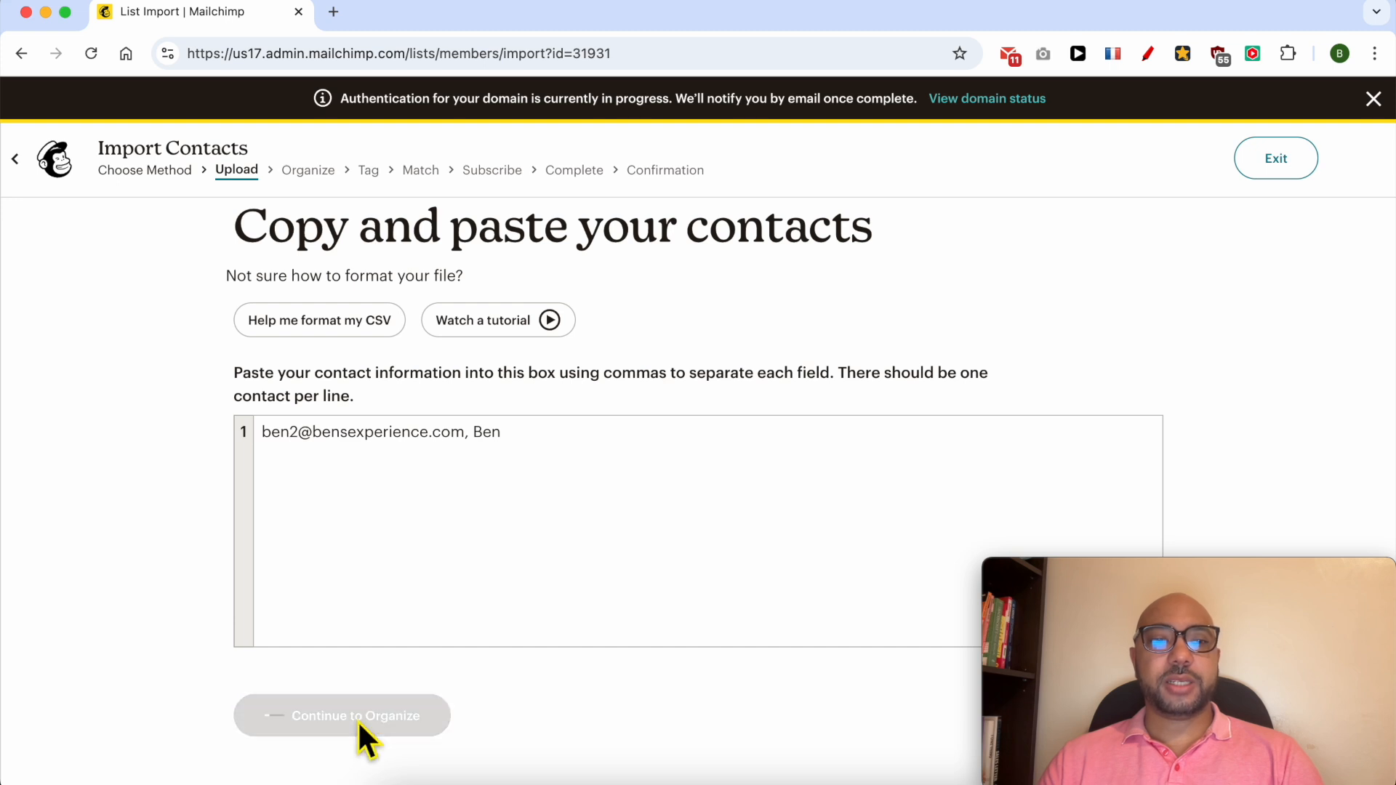
# Keep Ben's Experience List as the audience, add no tags, and continue to column matching.
pyautogui.click(397, 360)
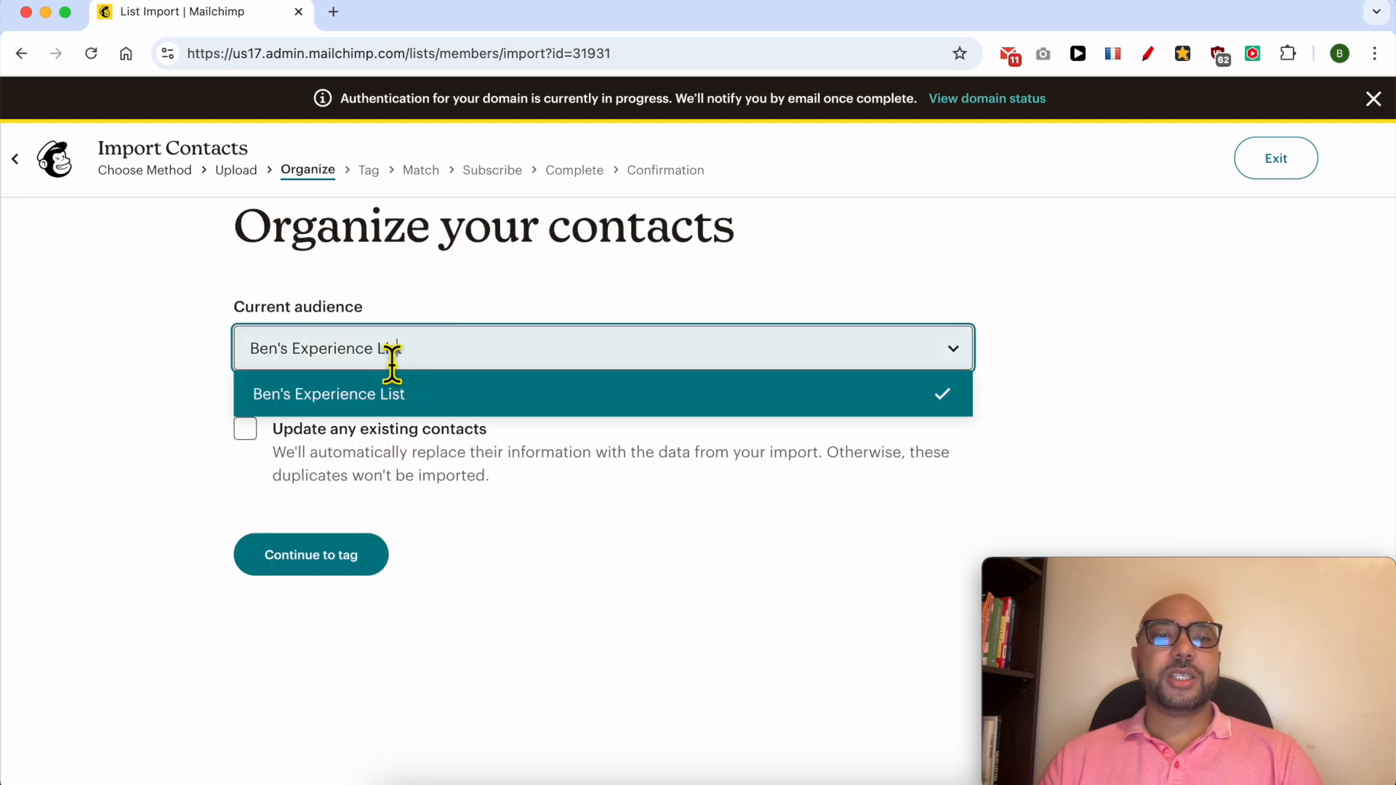
pyautogui.click(375, 402)
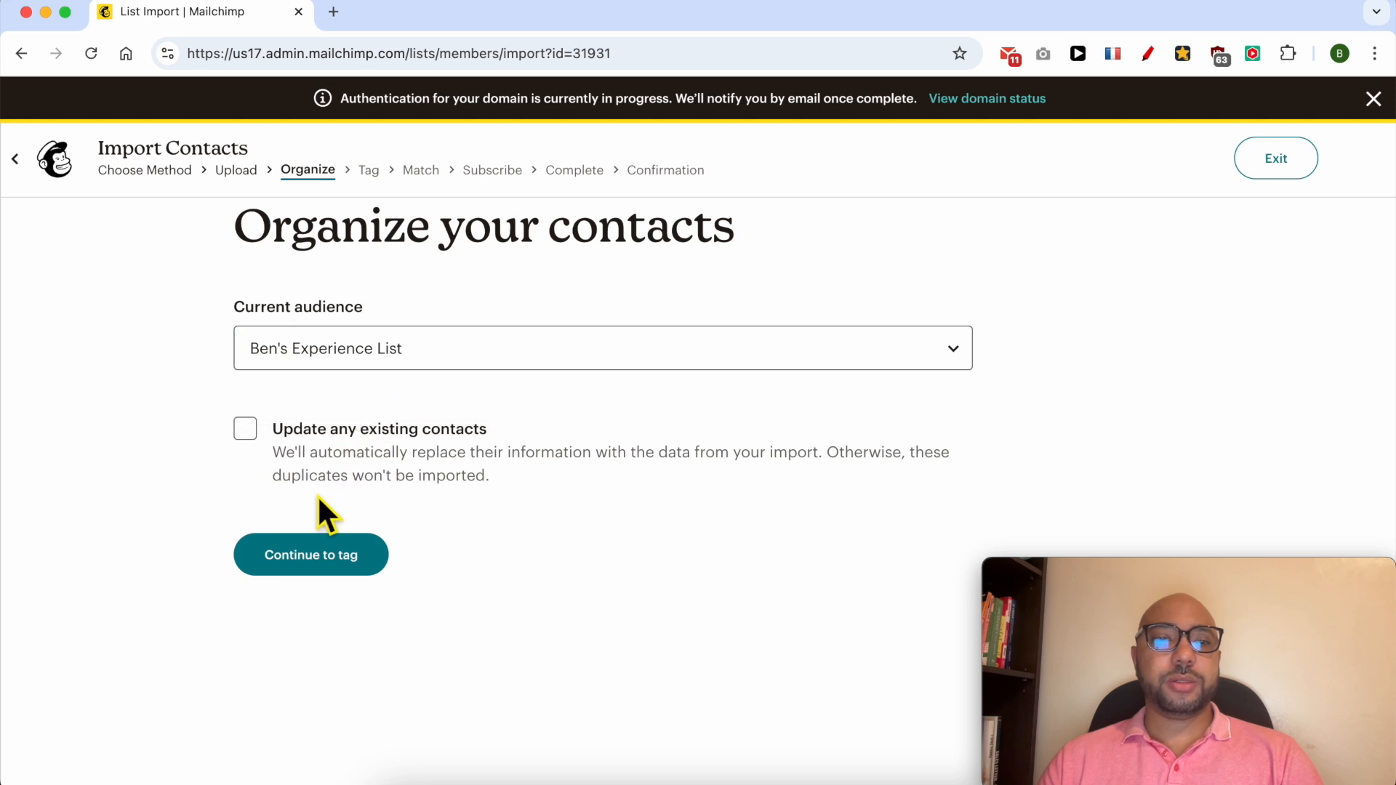
pyautogui.click(286, 563)
pyautogui.click(449, 439)
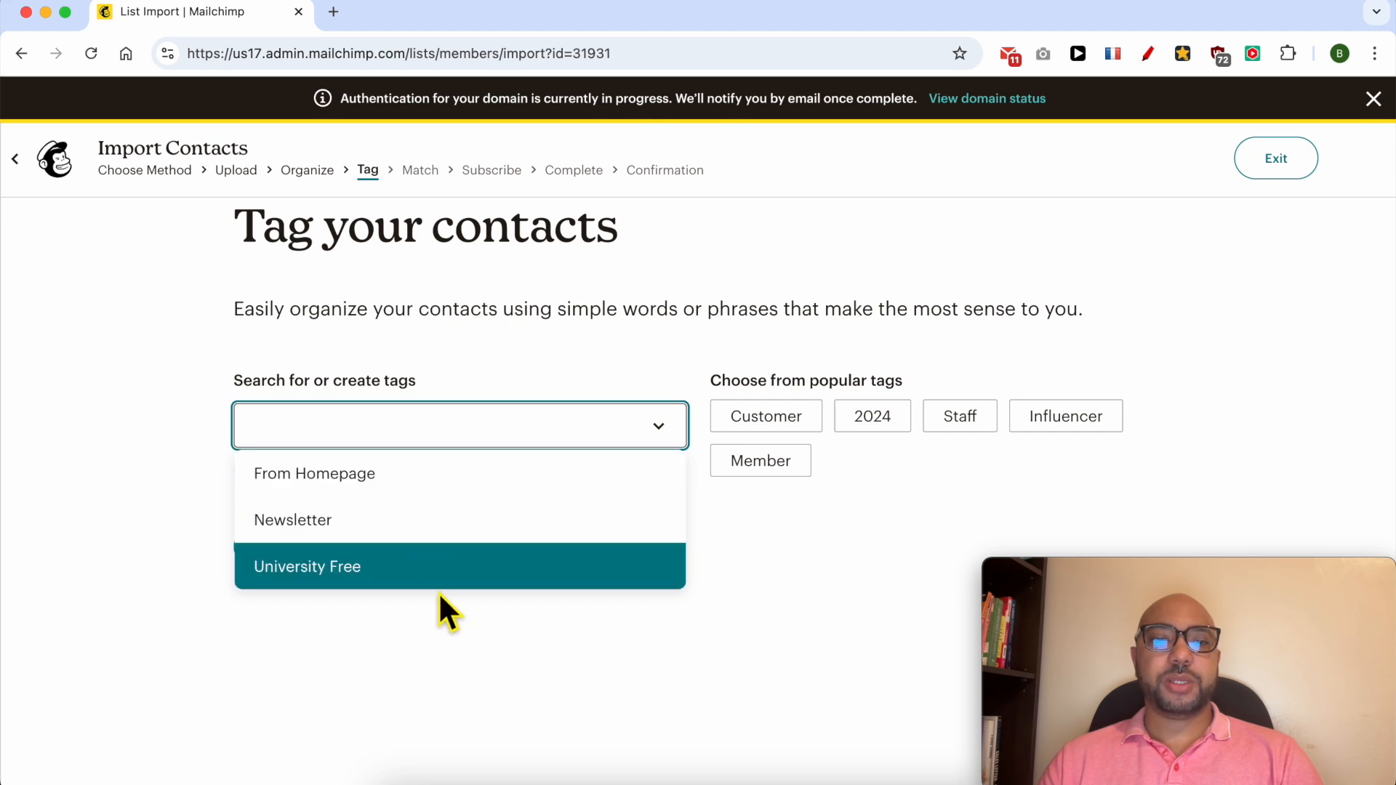
pyautogui.click(435, 650)
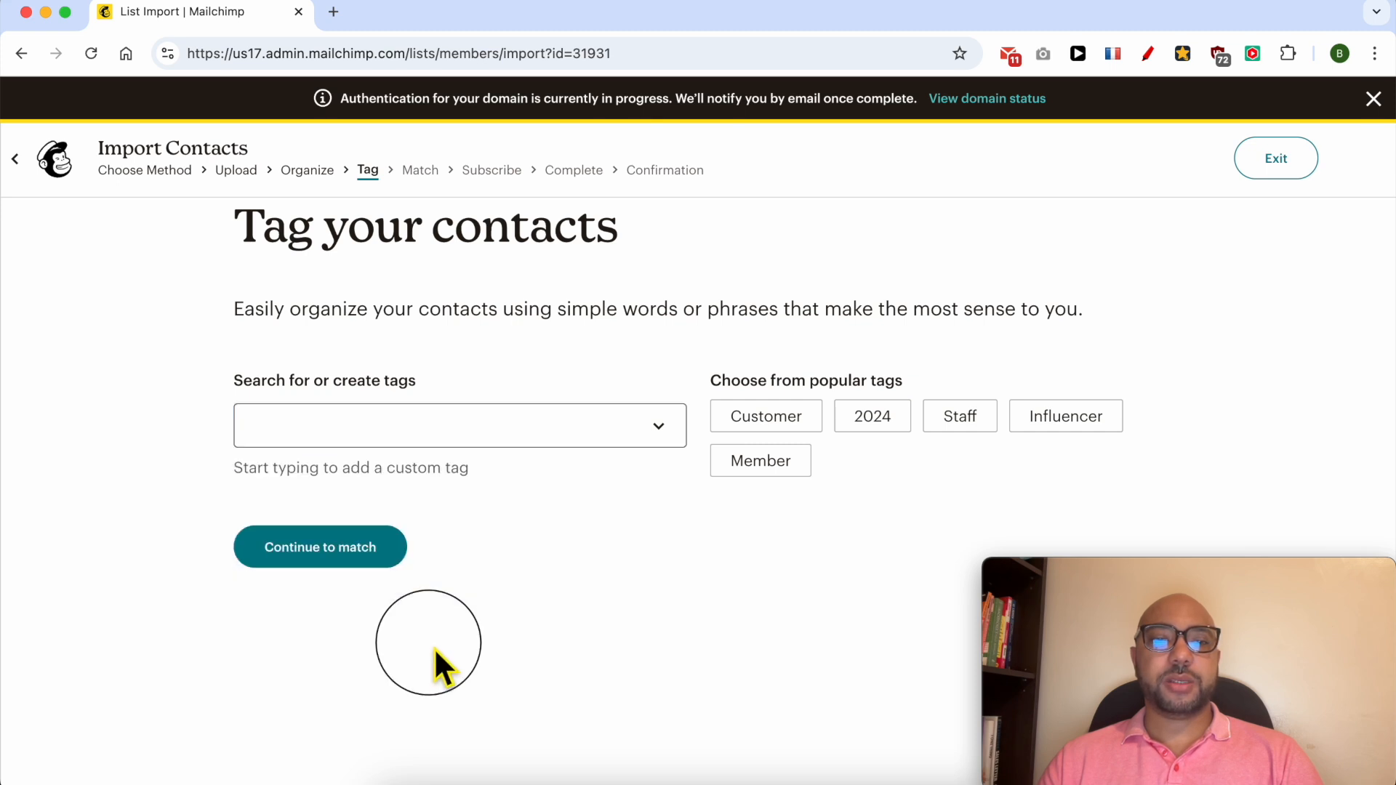
pyautogui.click(336, 554)
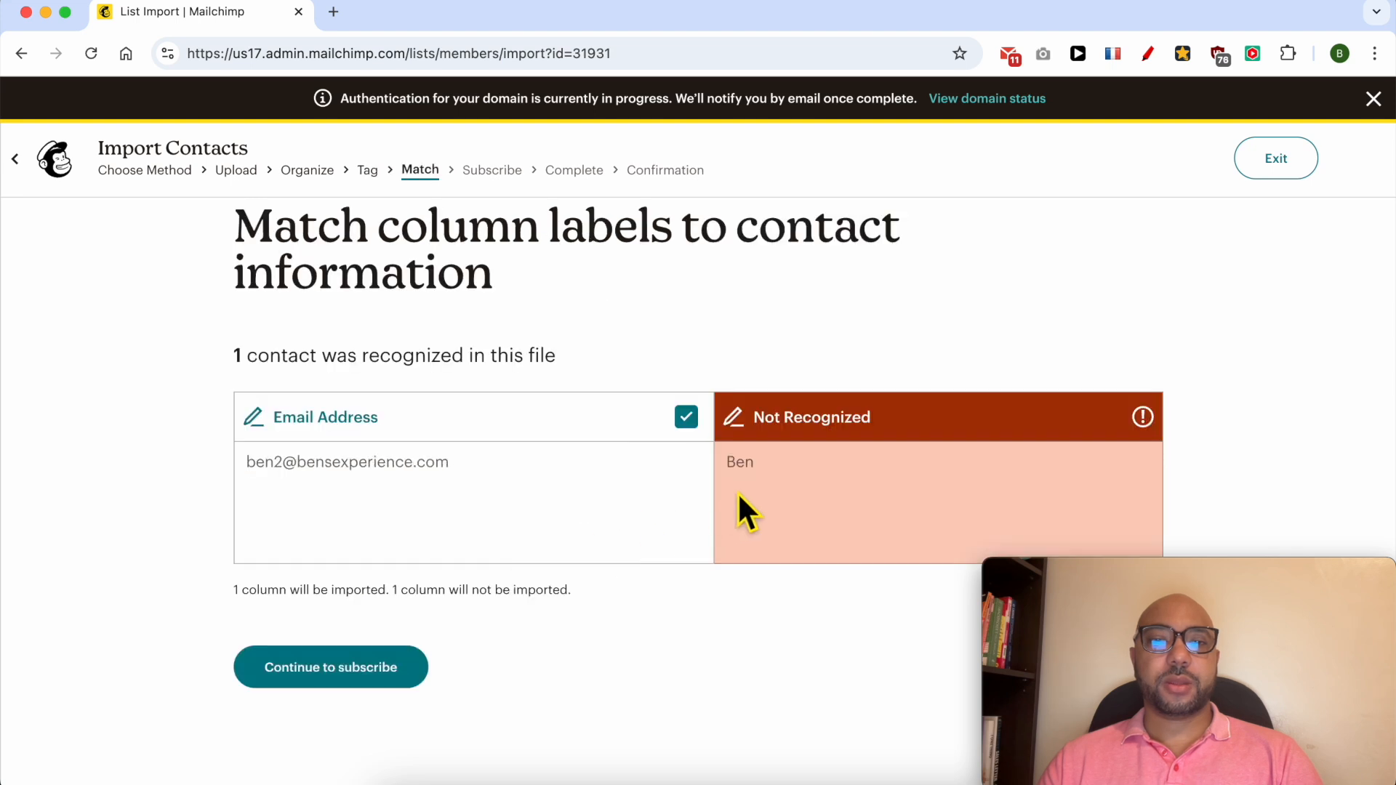
# Label the Not Recognized column as First Name (FNAME) and continue to the subscribe step.
pyautogui.click(873, 429)
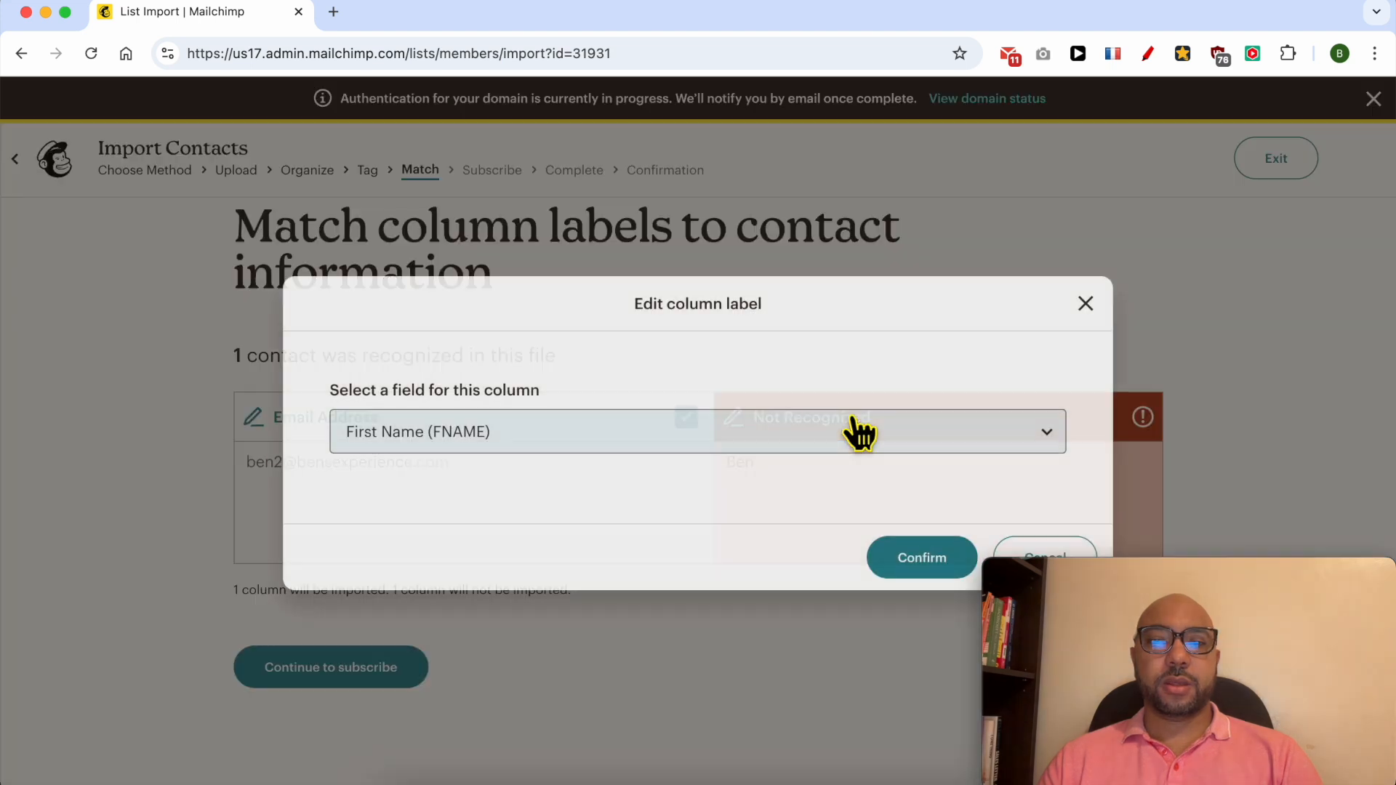
pyautogui.click(654, 437)
pyautogui.click(567, 440)
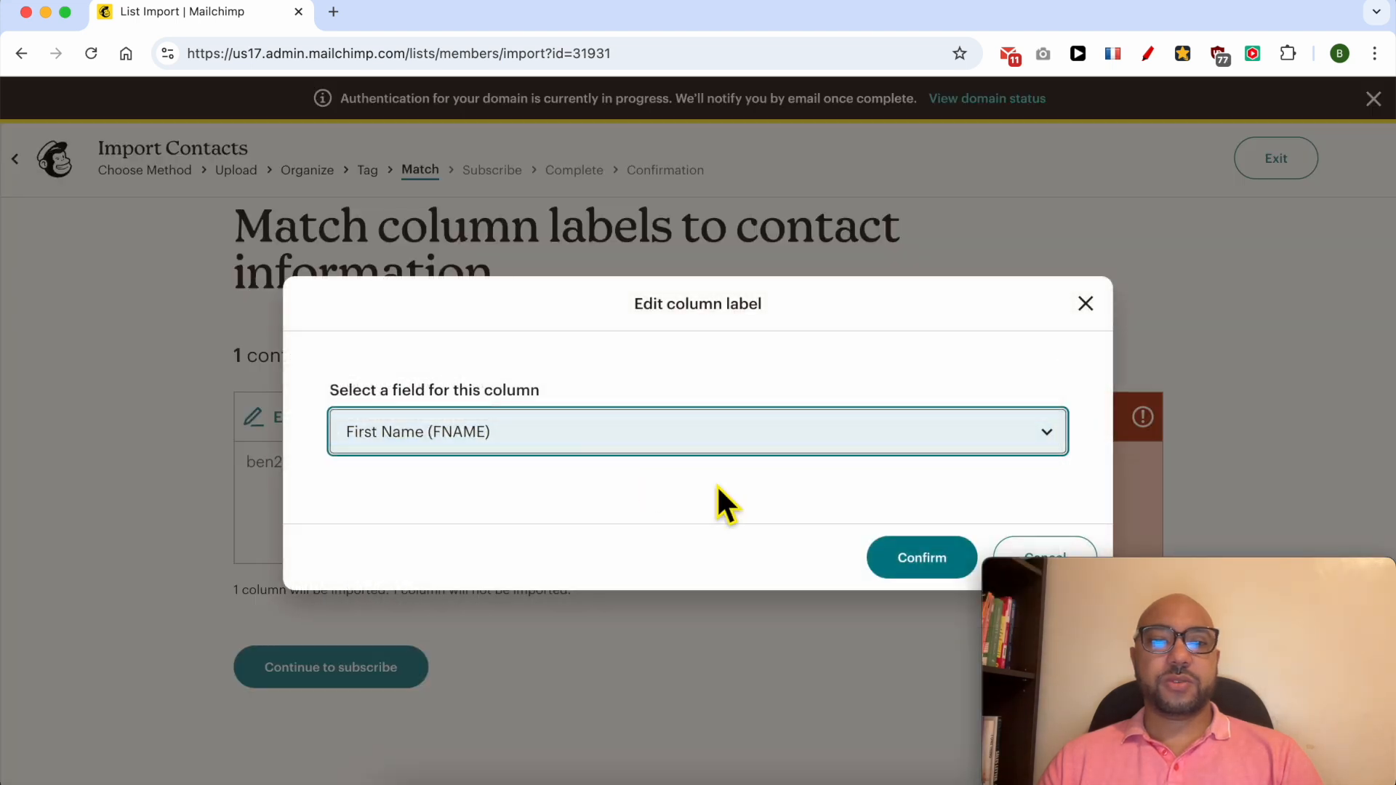
pyautogui.click(933, 567)
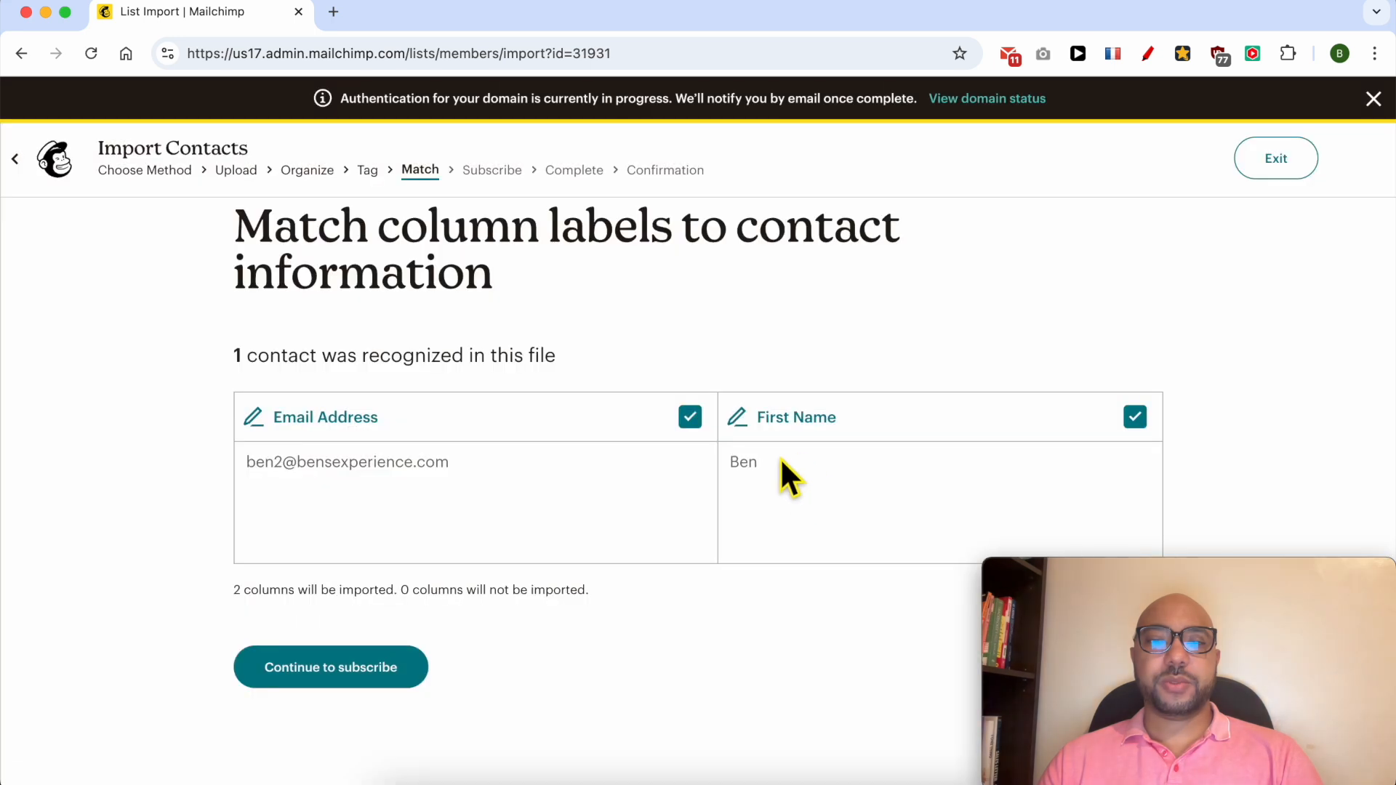
pyautogui.click(348, 677)
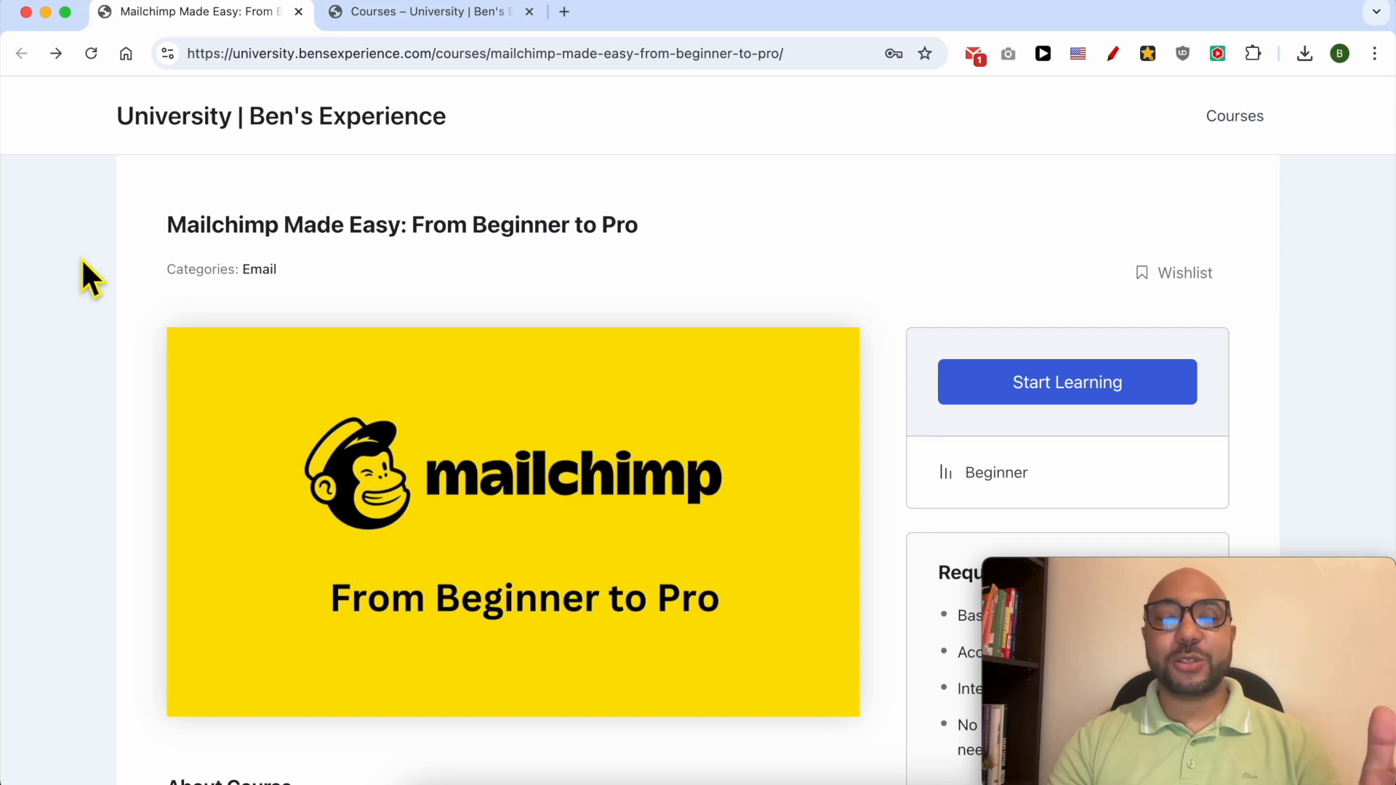
# Expand the Audience Management, Campaign Creation and Management, and Landing Pages and Forms curriculum sections.
pyautogui.scroll(-8, 84, 264)
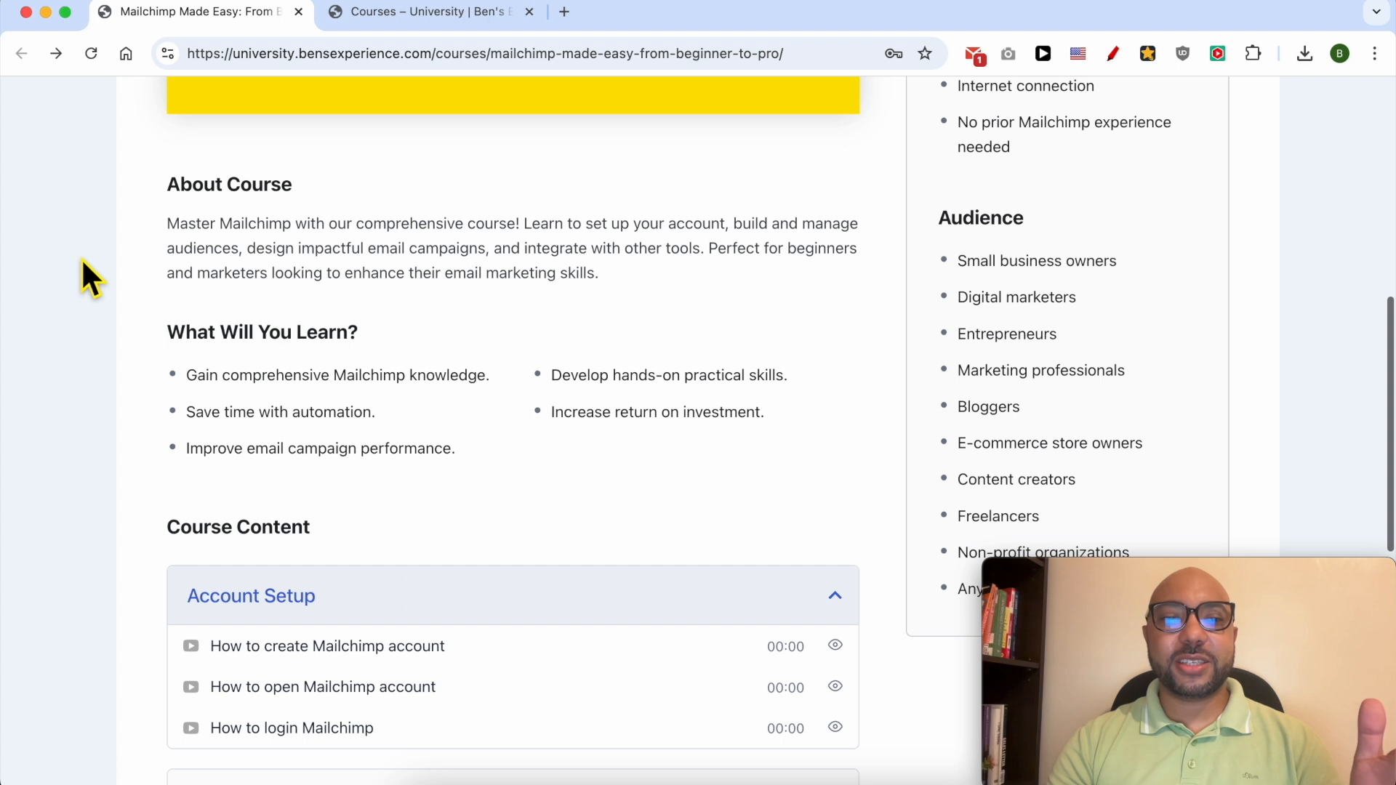
pyautogui.scroll(-2, 82, 262)
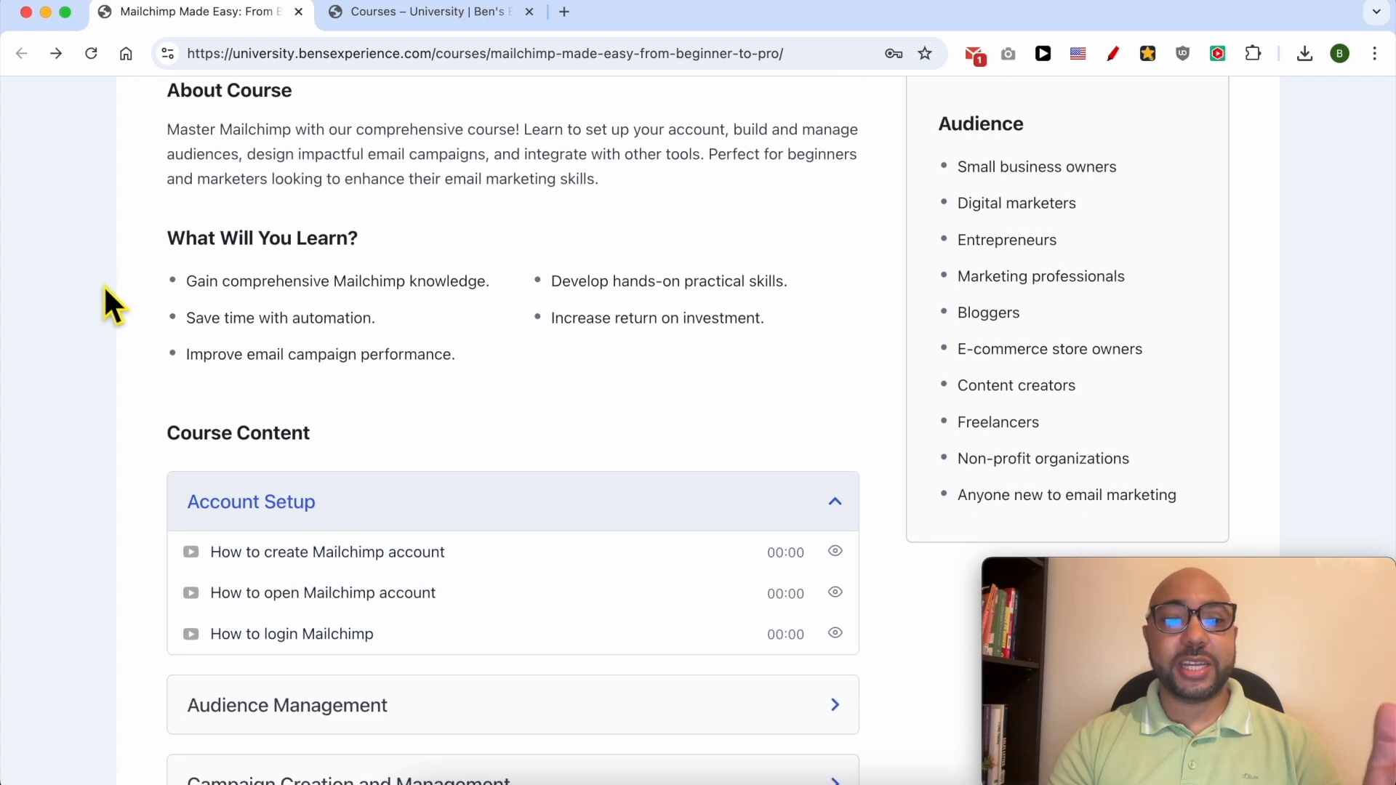
pyautogui.scroll(-5, 261, 509)
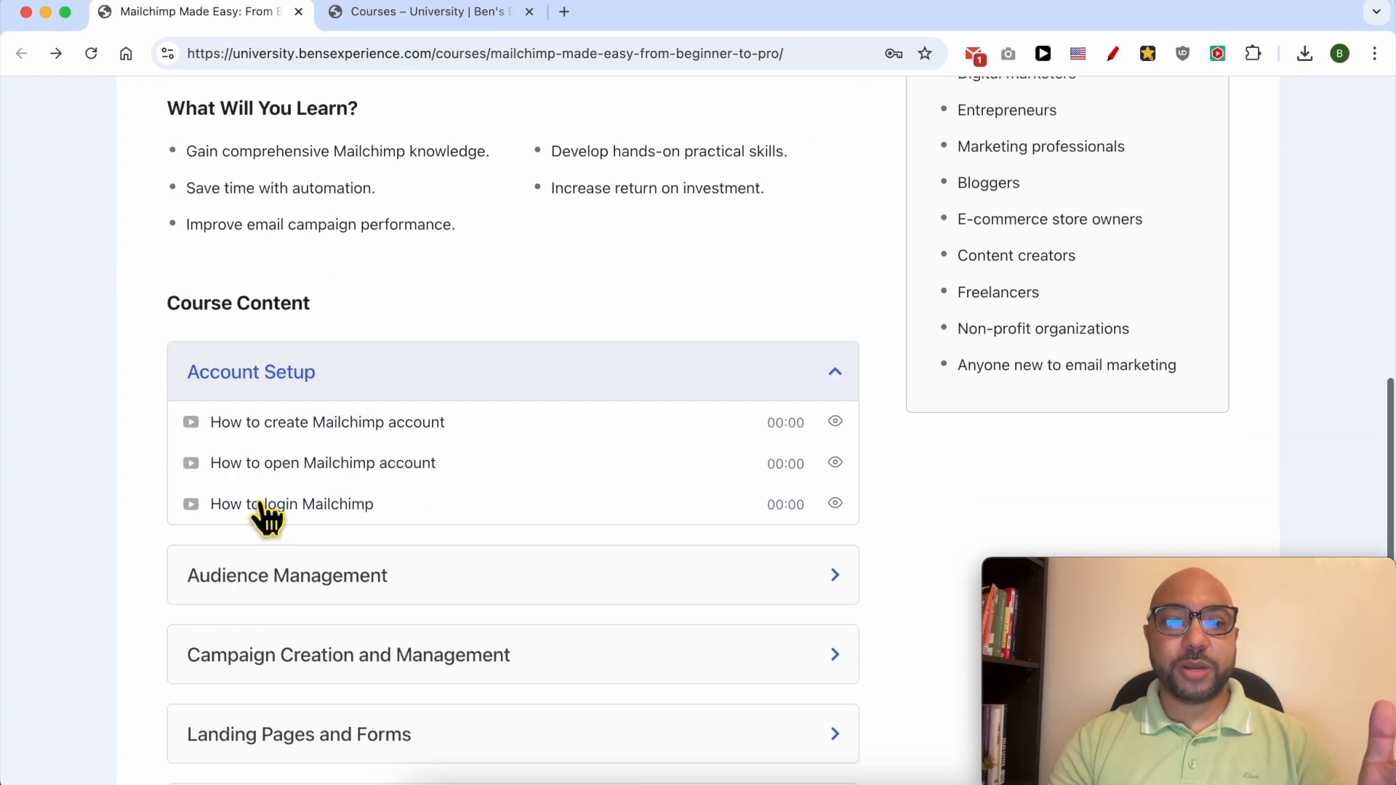
pyautogui.click(375, 494)
pyautogui.scroll(-4, 382, 495)
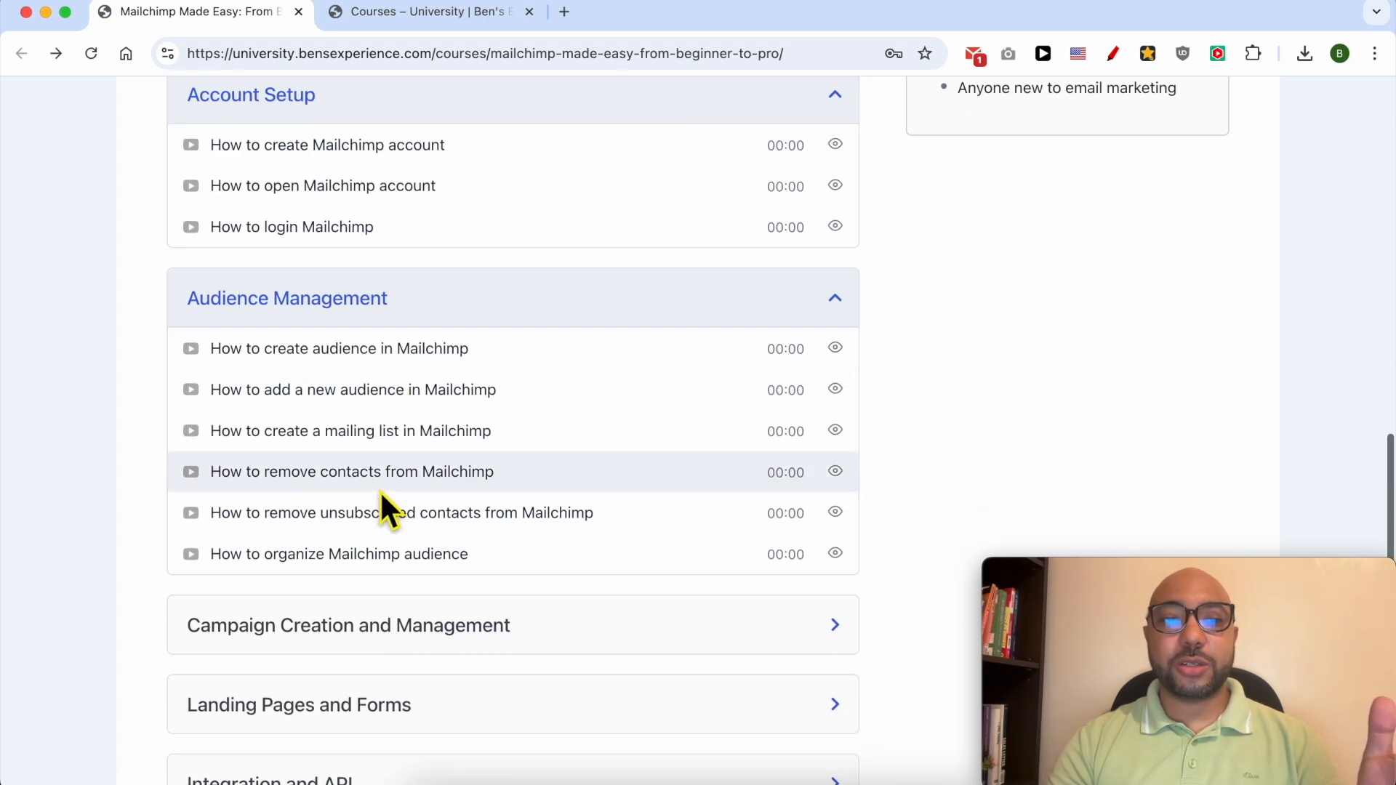
pyautogui.scroll(-4, 382, 506)
pyautogui.click(414, 375)
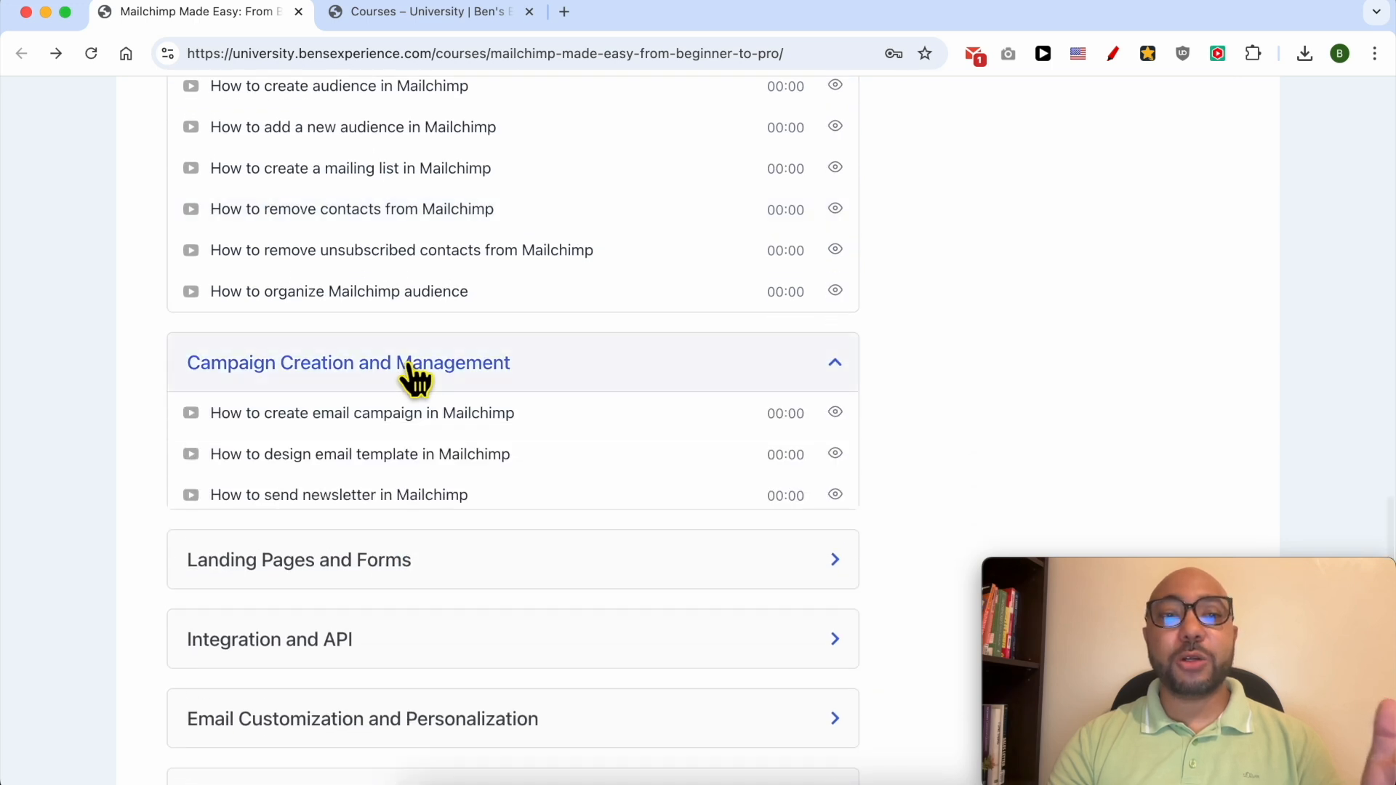
pyautogui.scroll(-5, 415, 375)
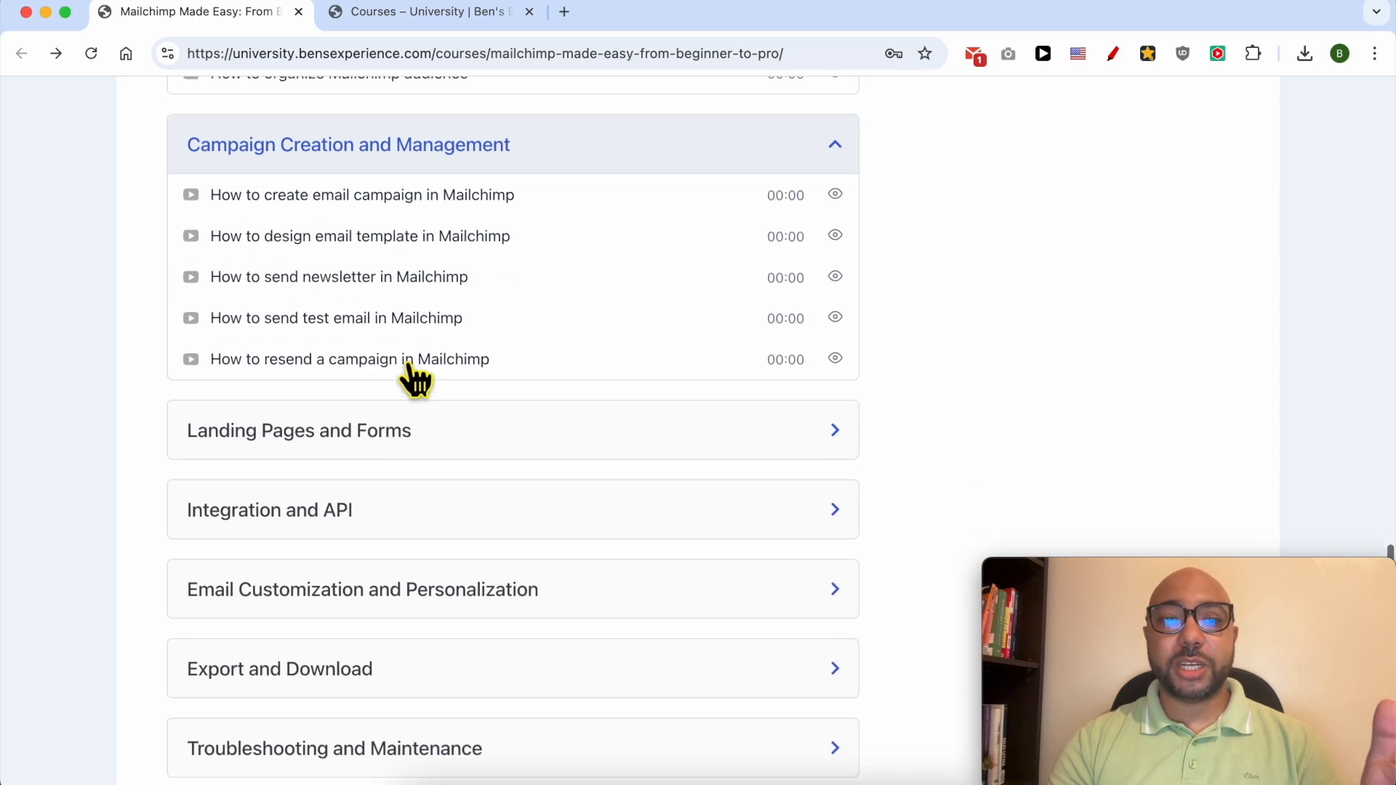
pyautogui.click(386, 327)
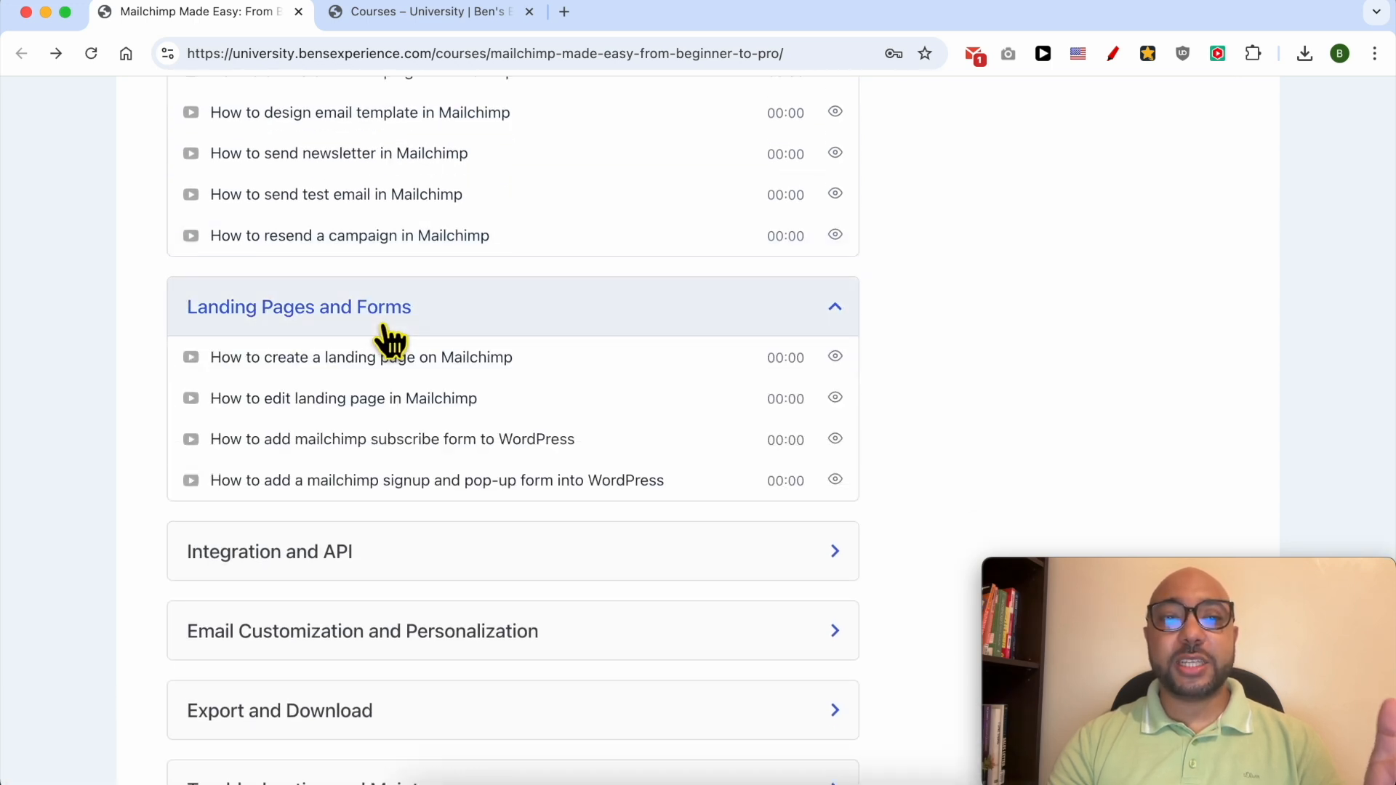
# Expand the Integration and API, Email Customization, Export and Download, and Troubleshooting sections.
pyautogui.scroll(-2, 390, 340)
pyautogui.scroll(2, 358, 426)
pyautogui.scroll(-1, 333, 411)
pyautogui.click(333, 513)
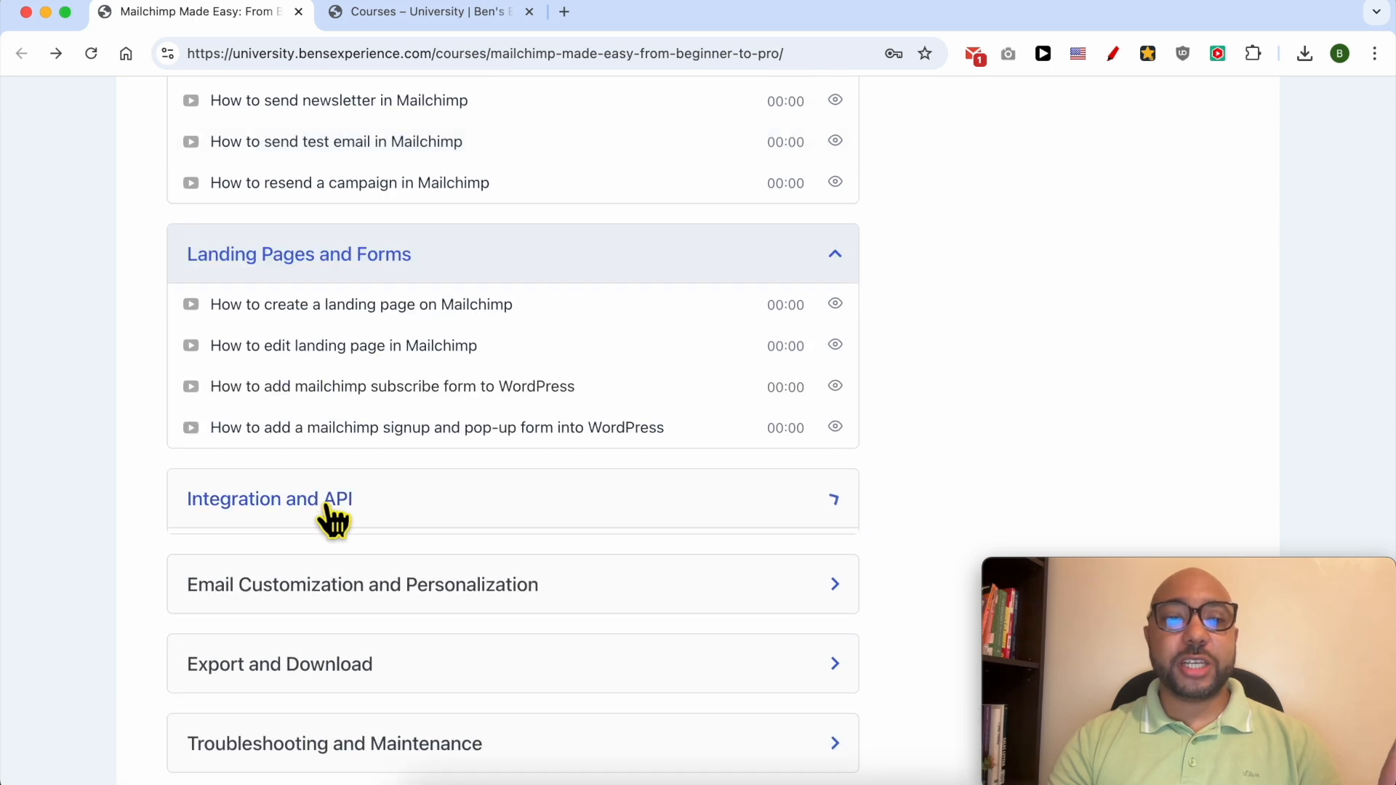
pyautogui.scroll(-4, 328, 520)
pyautogui.click(331, 518)
pyautogui.scroll(-2, 334, 515)
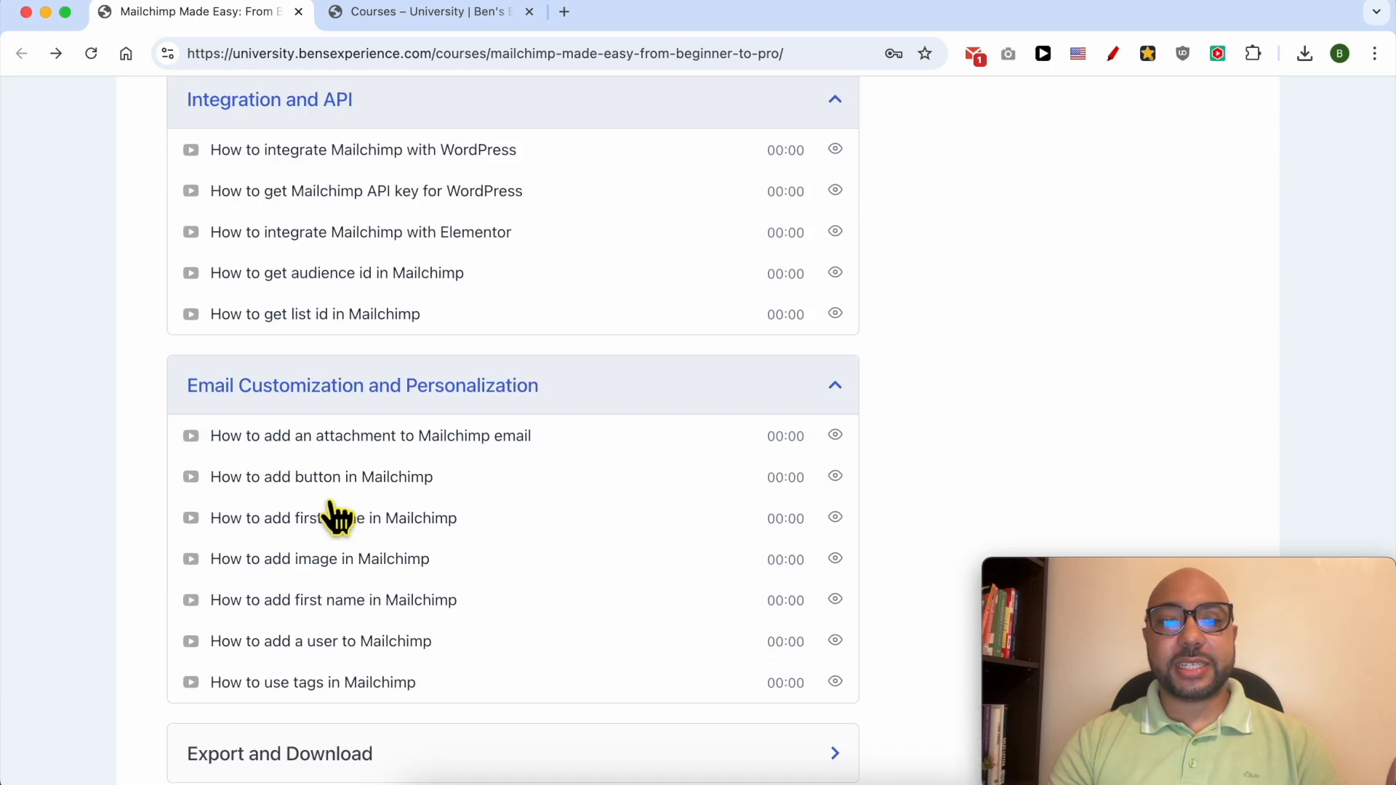
pyautogui.scroll(-3, 338, 517)
pyautogui.click(312, 566)
pyautogui.scroll(-2, 313, 569)
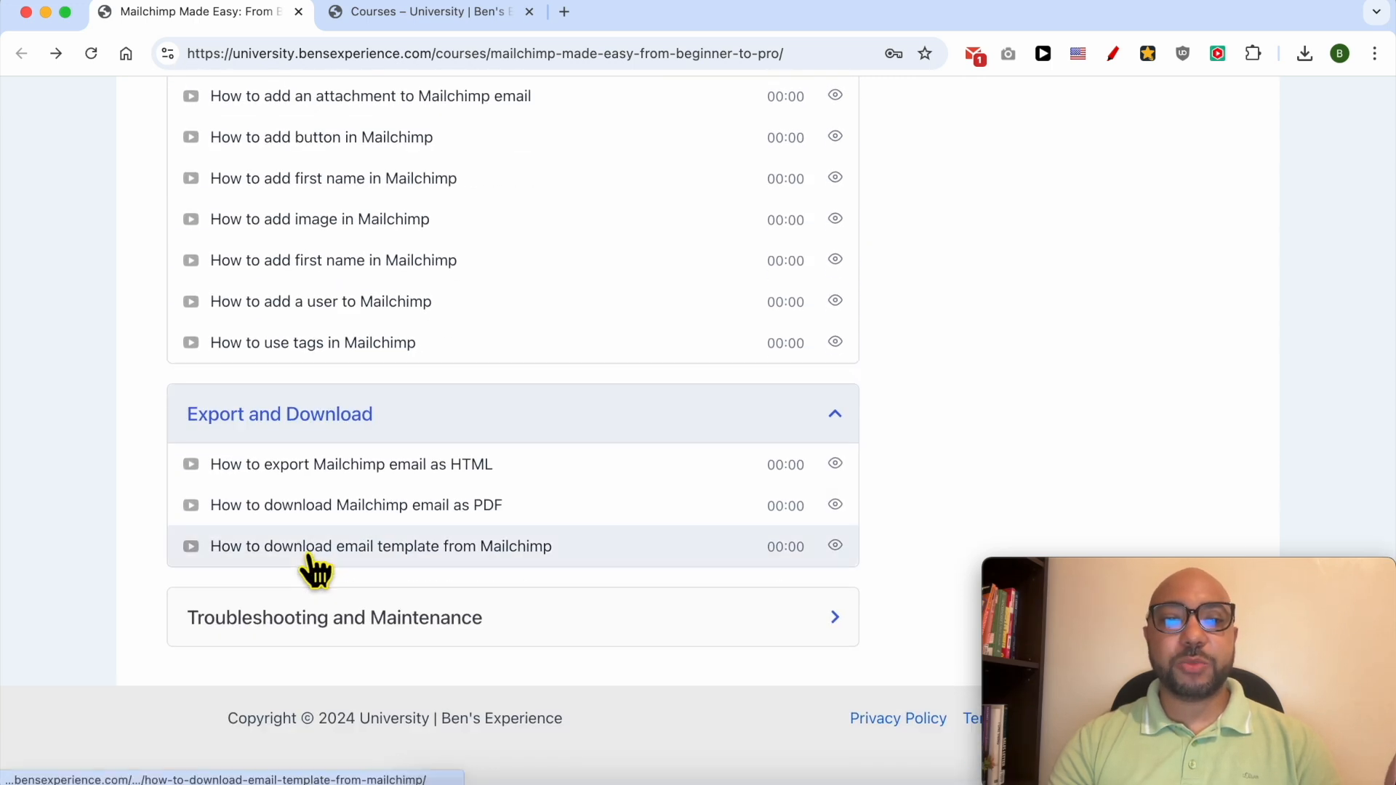
pyautogui.click(298, 643)
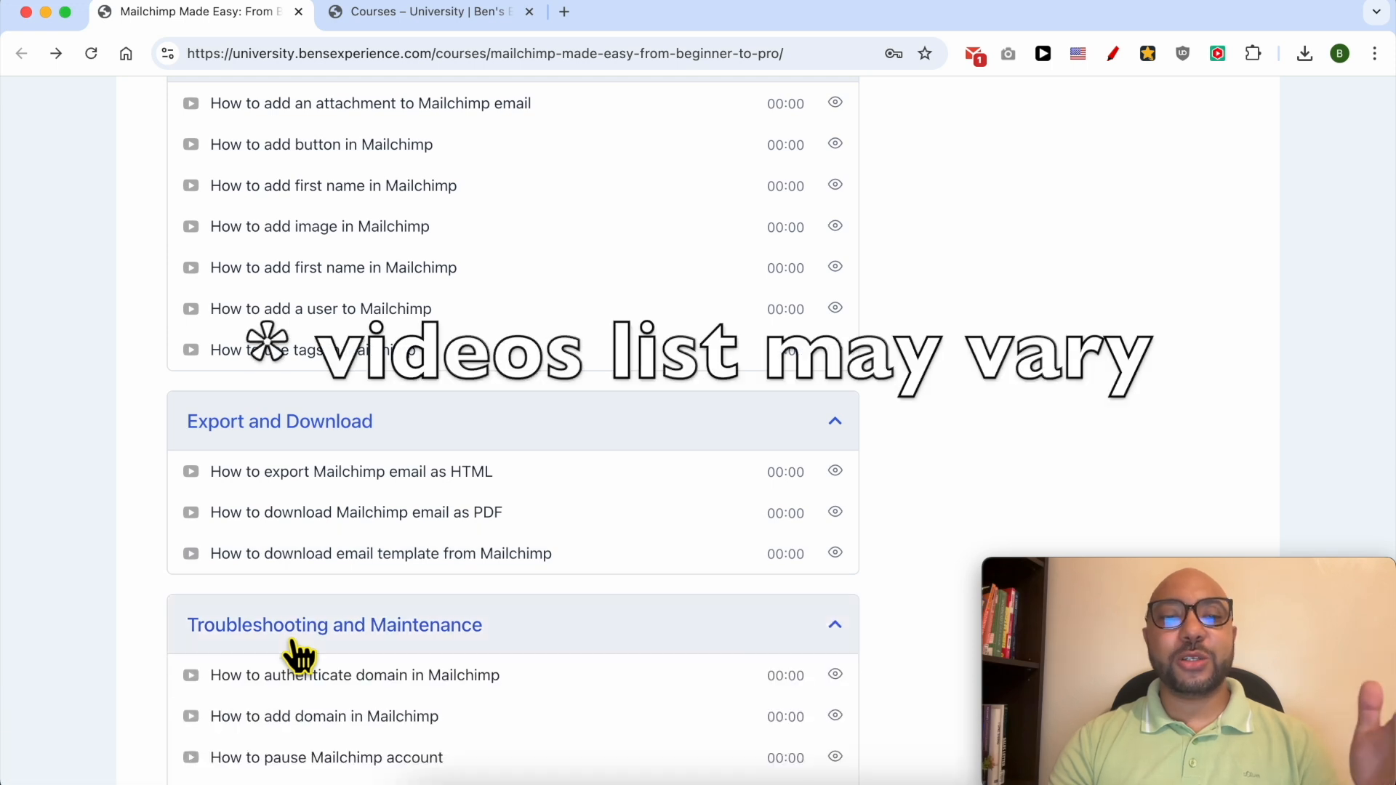
pyautogui.scroll(-3, 294, 647)
pyautogui.scroll(20, 291, 640)
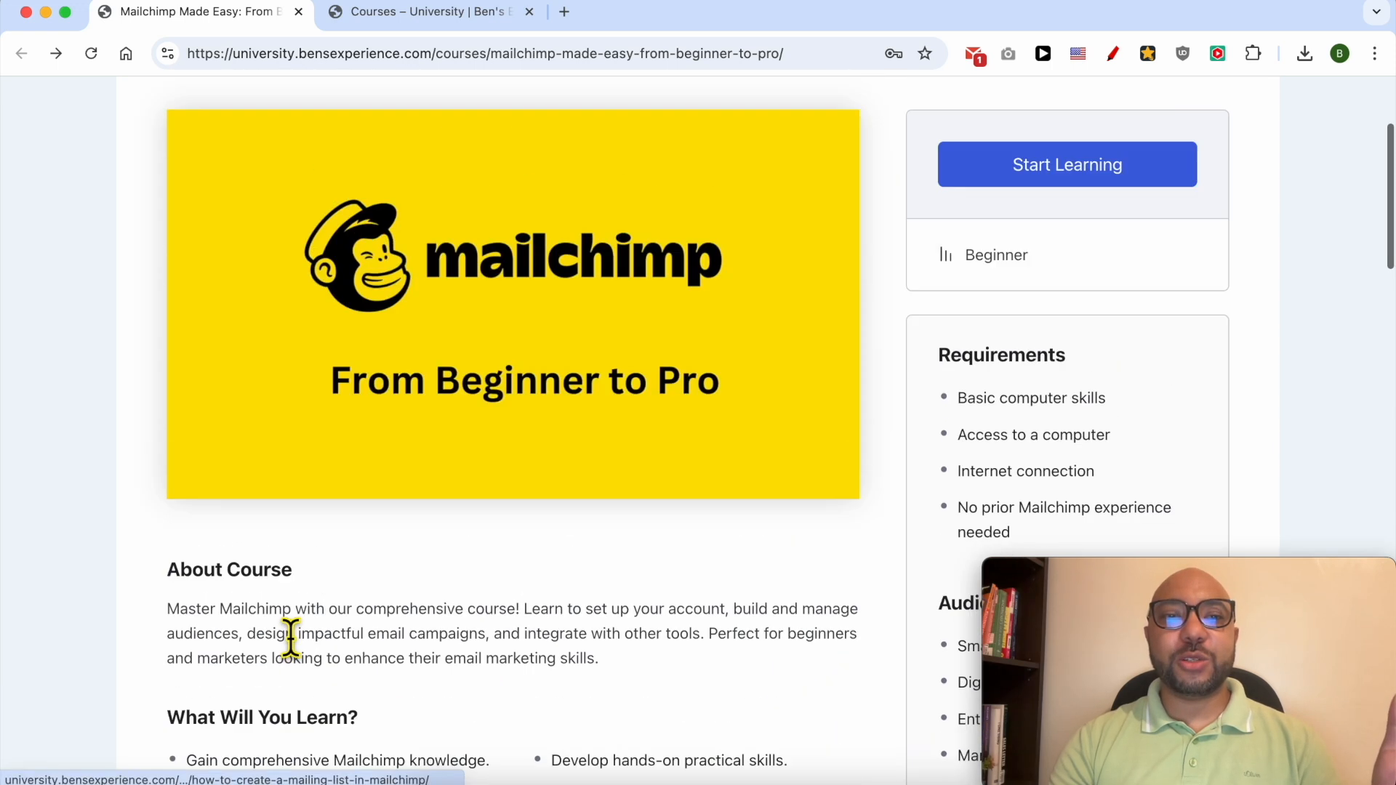
# Browse the full course catalogue on the Courses – University tab and select its web address.
pyautogui.click(462, 14)
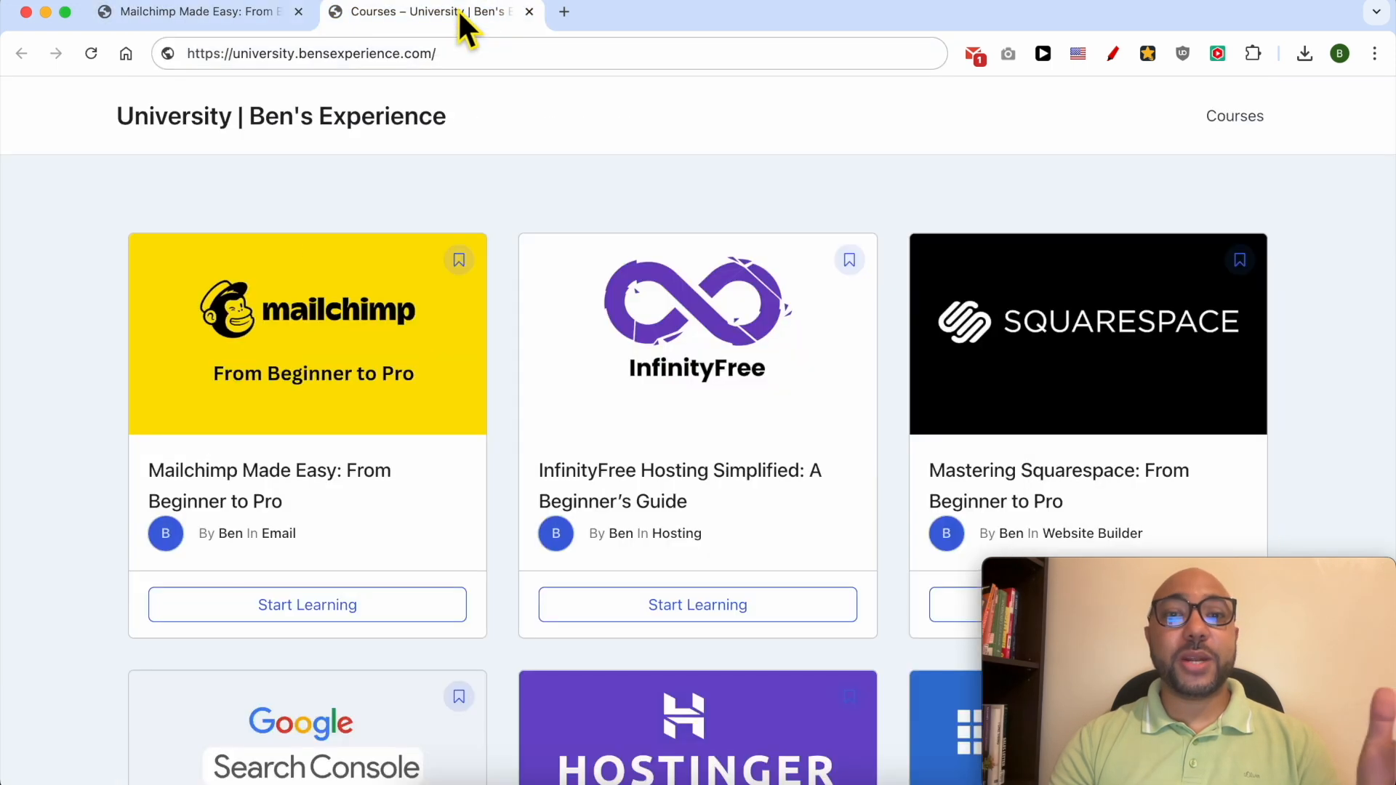
pyautogui.scroll(-8, 473, 173)
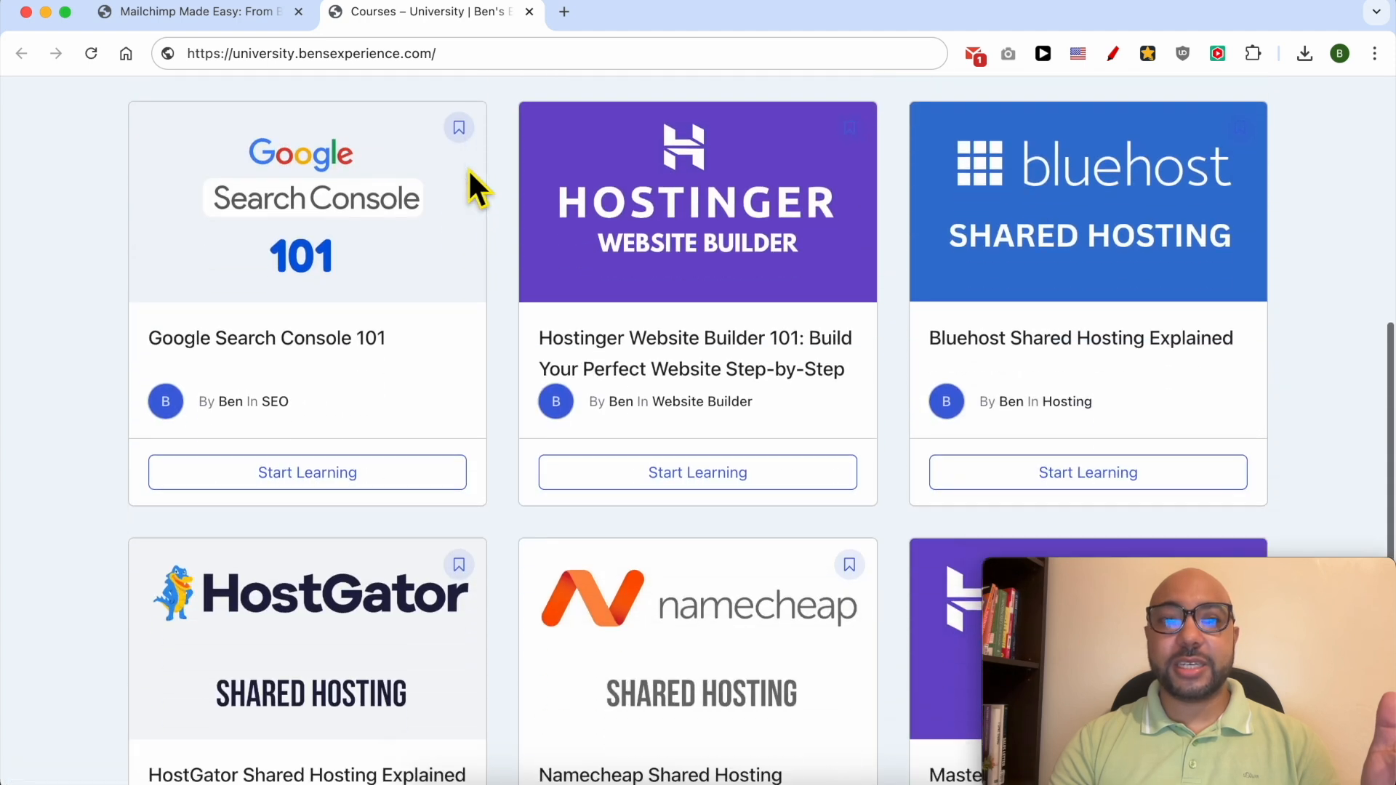
pyautogui.scroll(-5, 472, 178)
pyautogui.click(469, 55)
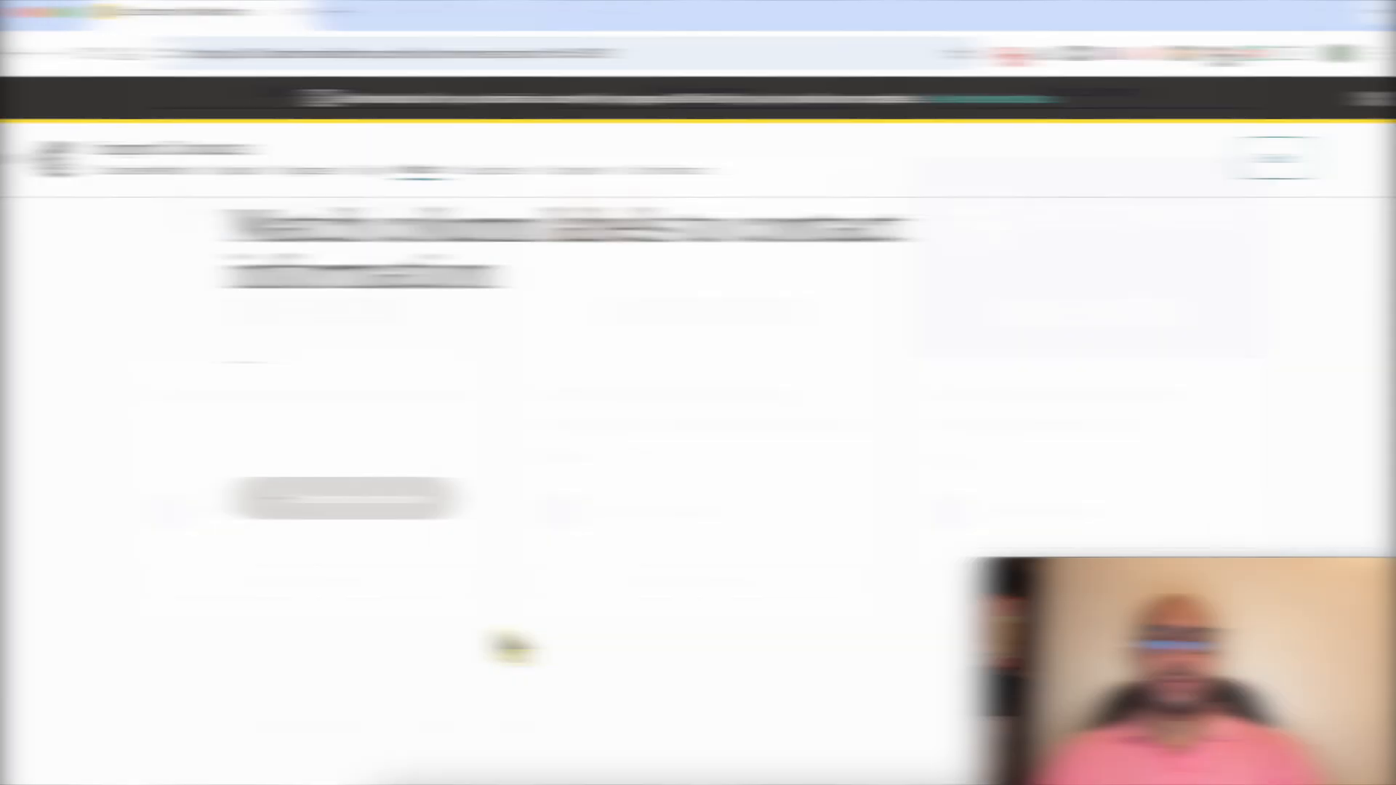
# Set the contact's email marketing status to Subscribed and finalize the import.
pyautogui.click(411, 396)
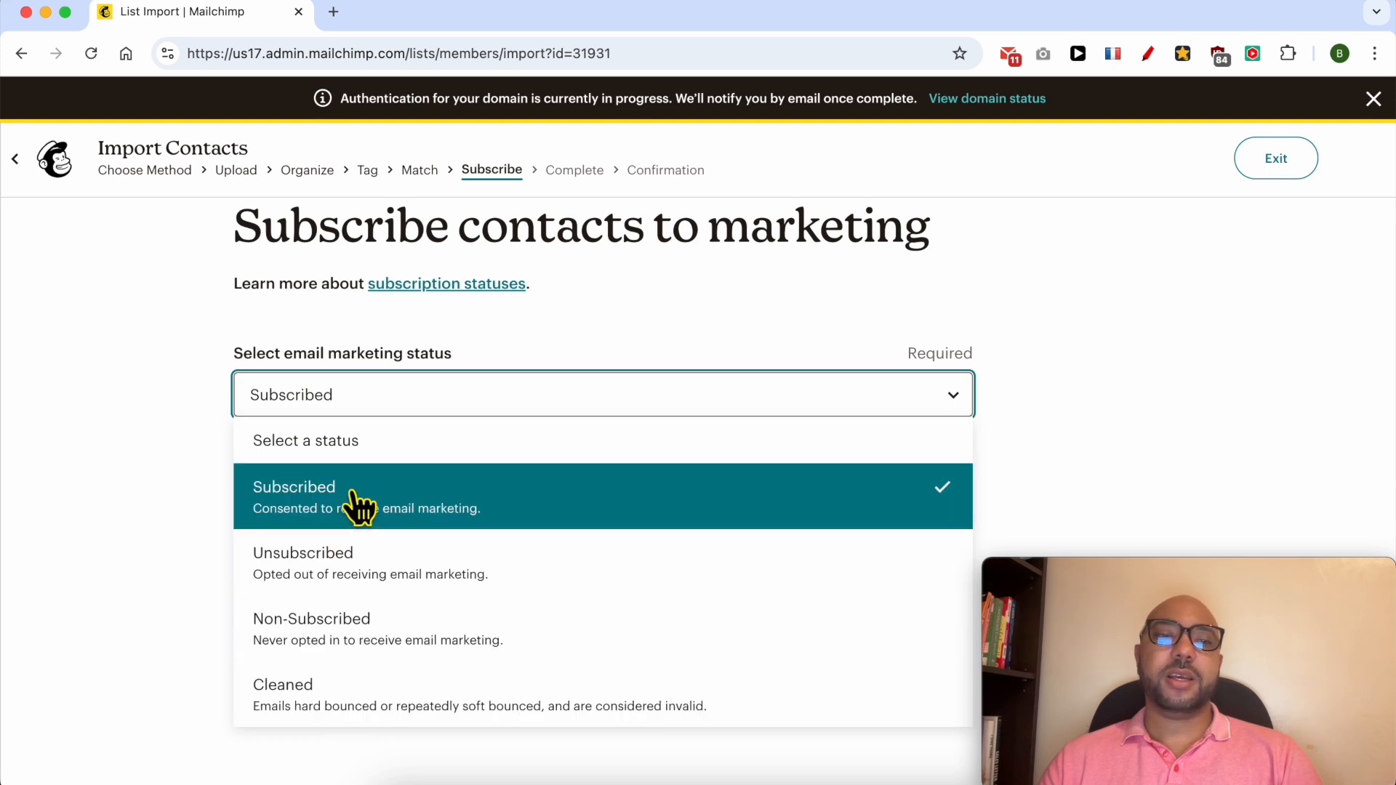
pyautogui.click(351, 495)
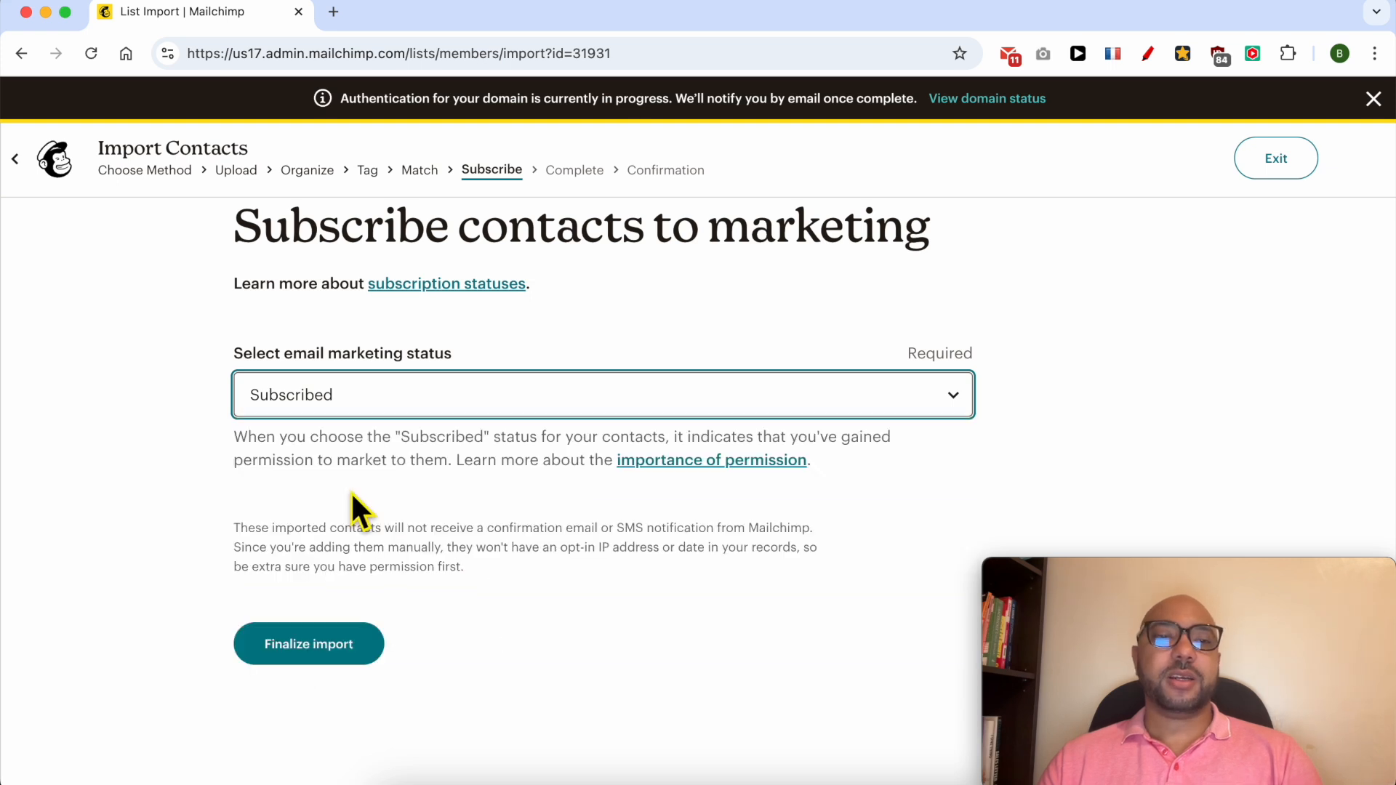
pyautogui.click(320, 648)
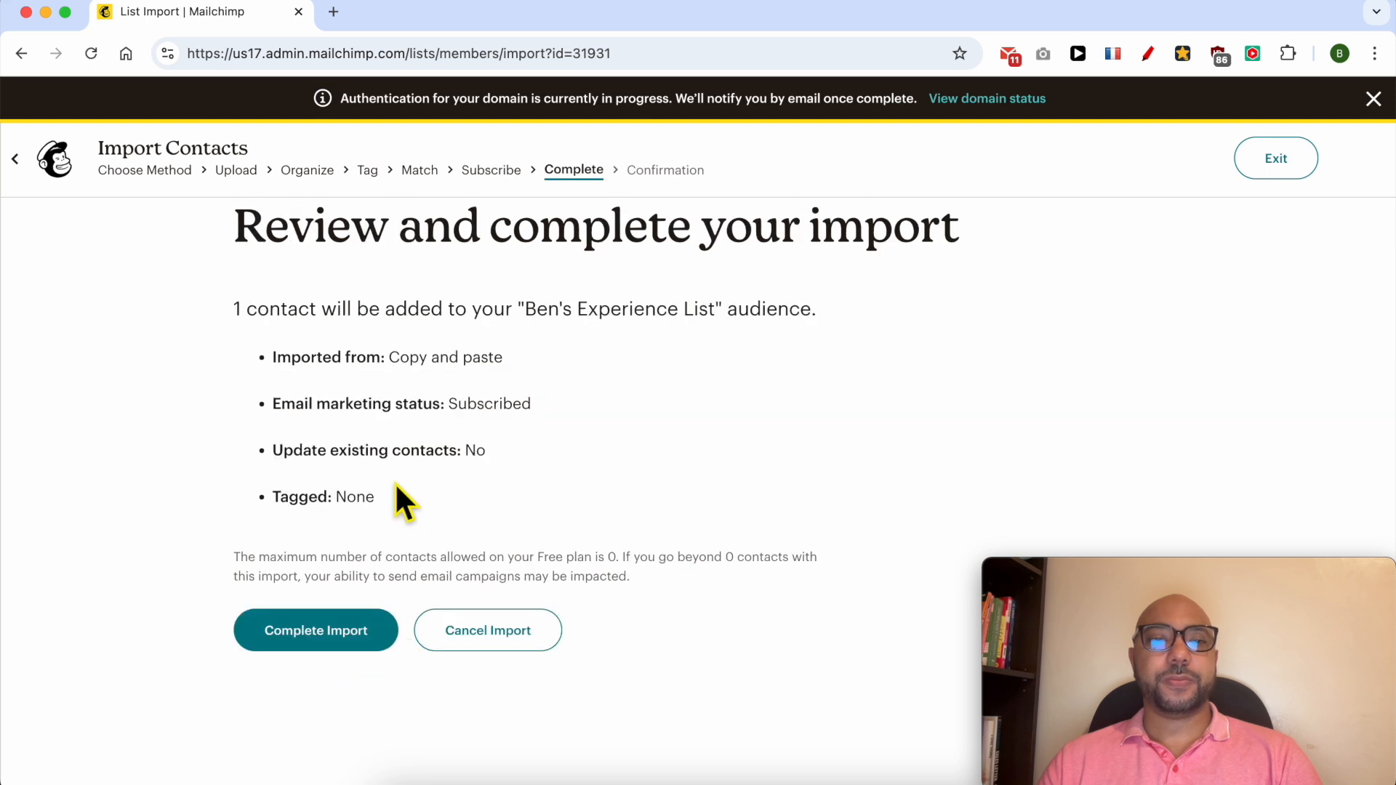
# Review the summary for Ben's Experience List, complete the import, and view the imported contacts.
pyautogui.scroll(1, 264, 298)
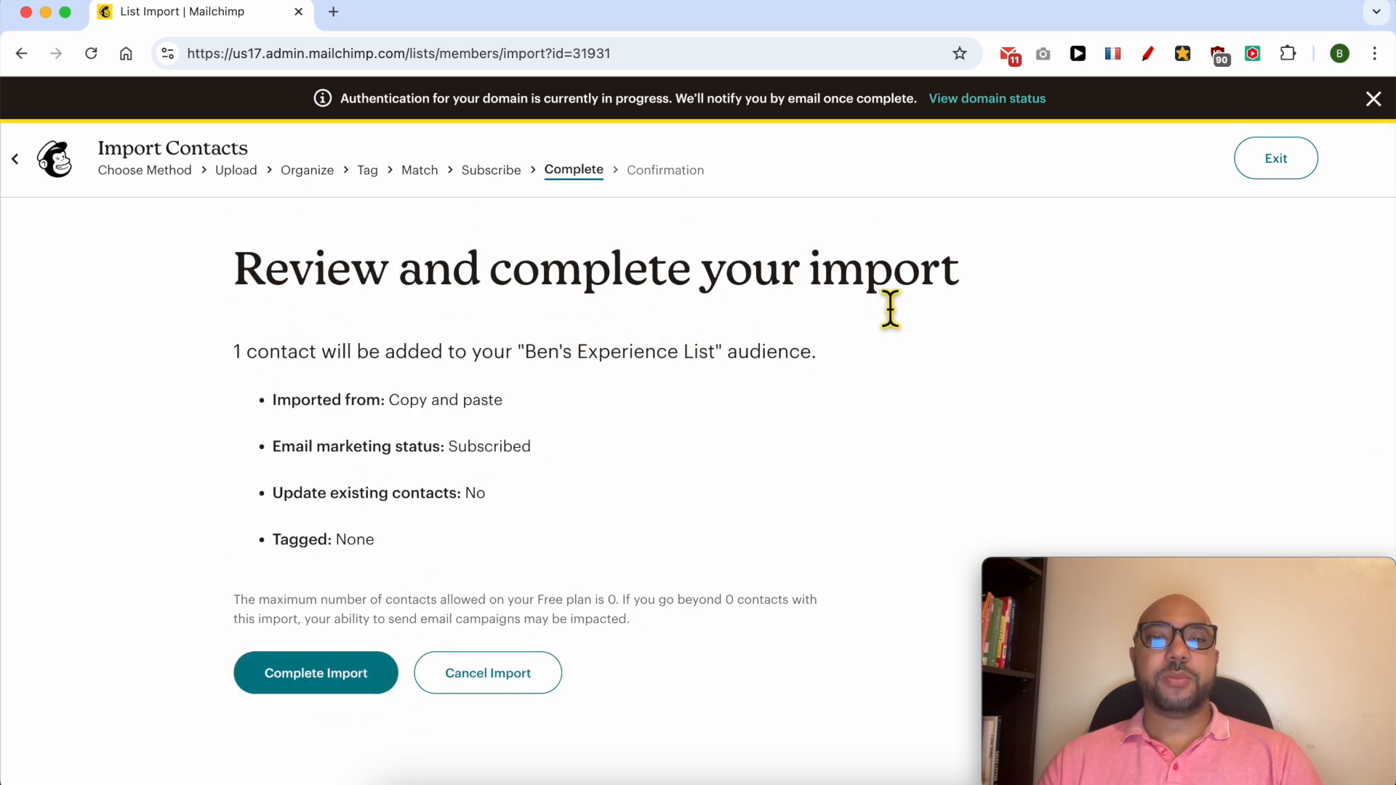
pyautogui.moveTo(236, 355); pyautogui.dragTo(715, 361)
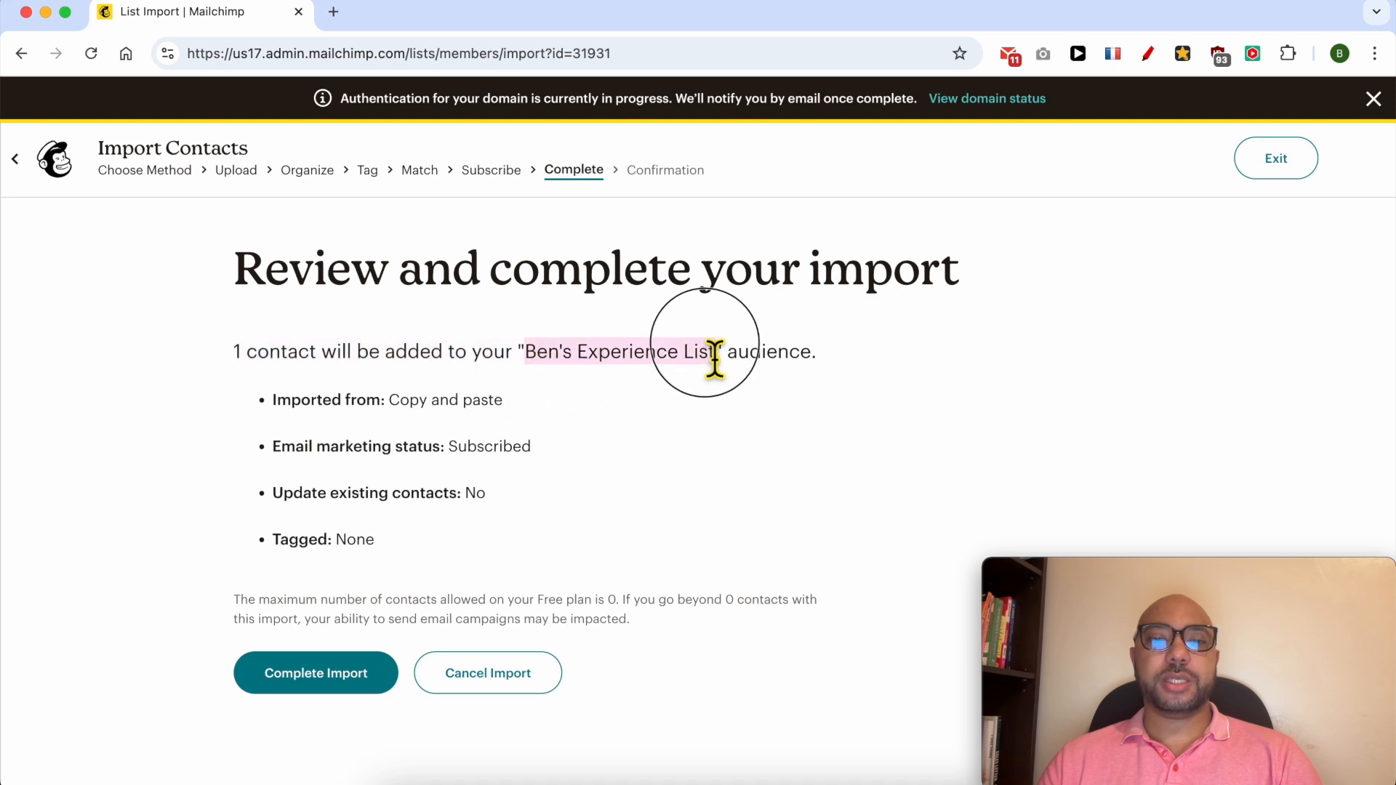
pyautogui.click(617, 477)
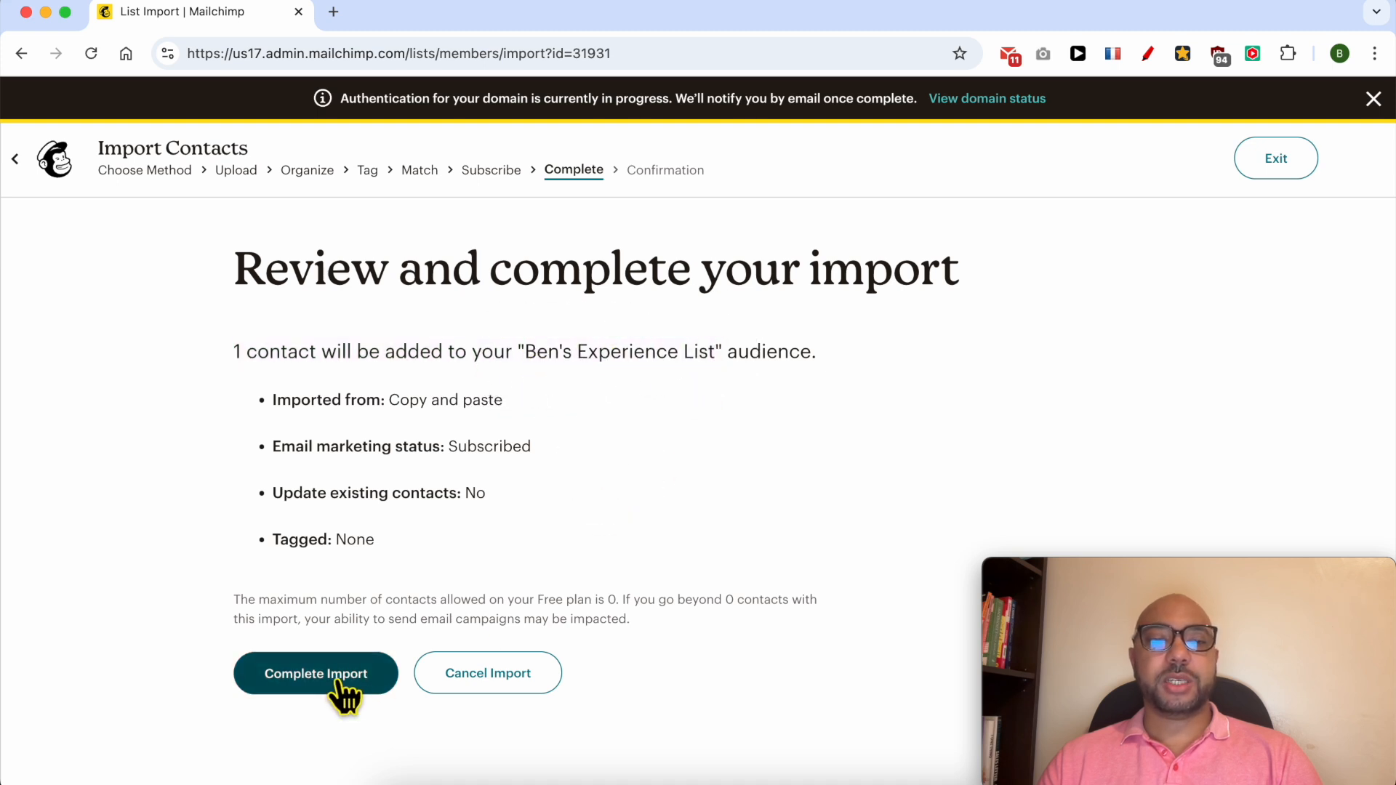
pyautogui.click(342, 690)
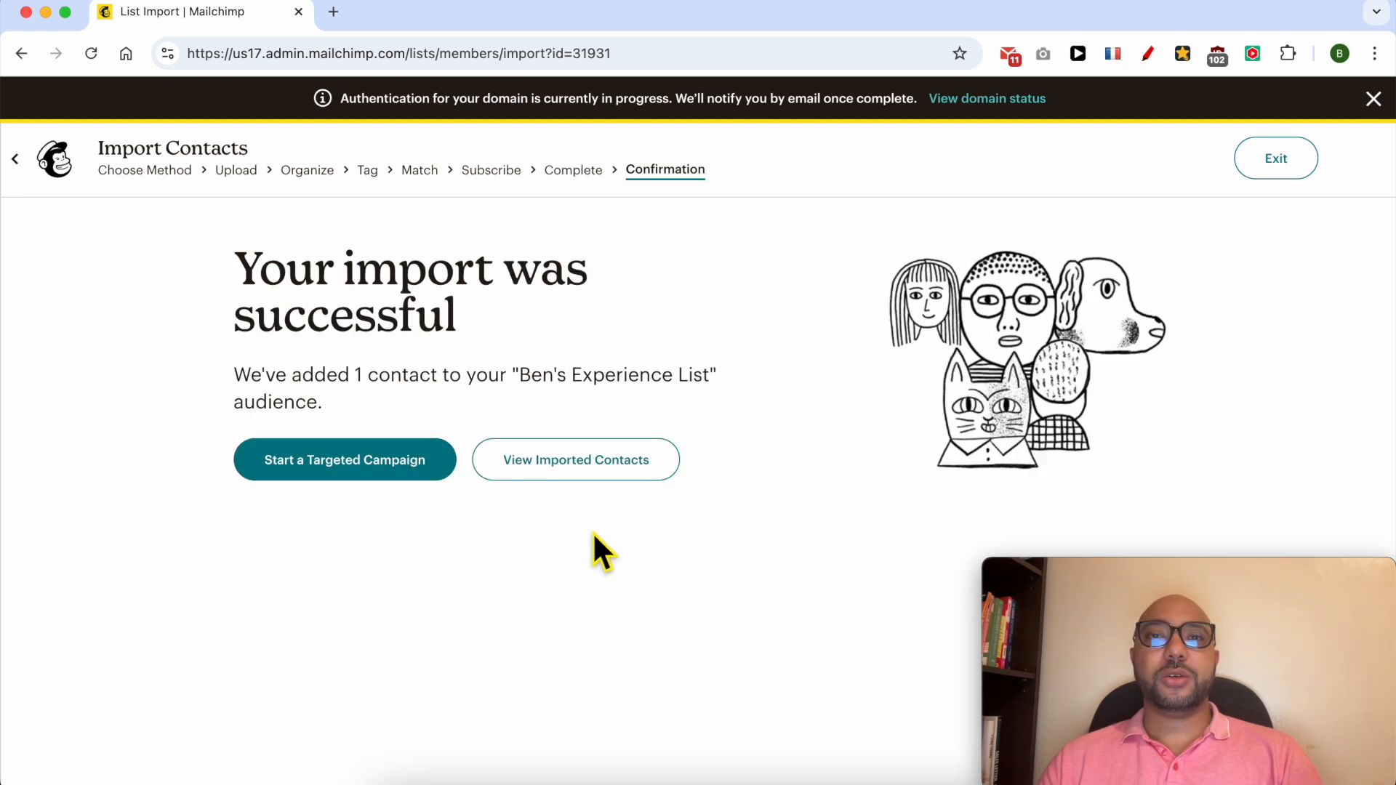
pyautogui.click(559, 460)
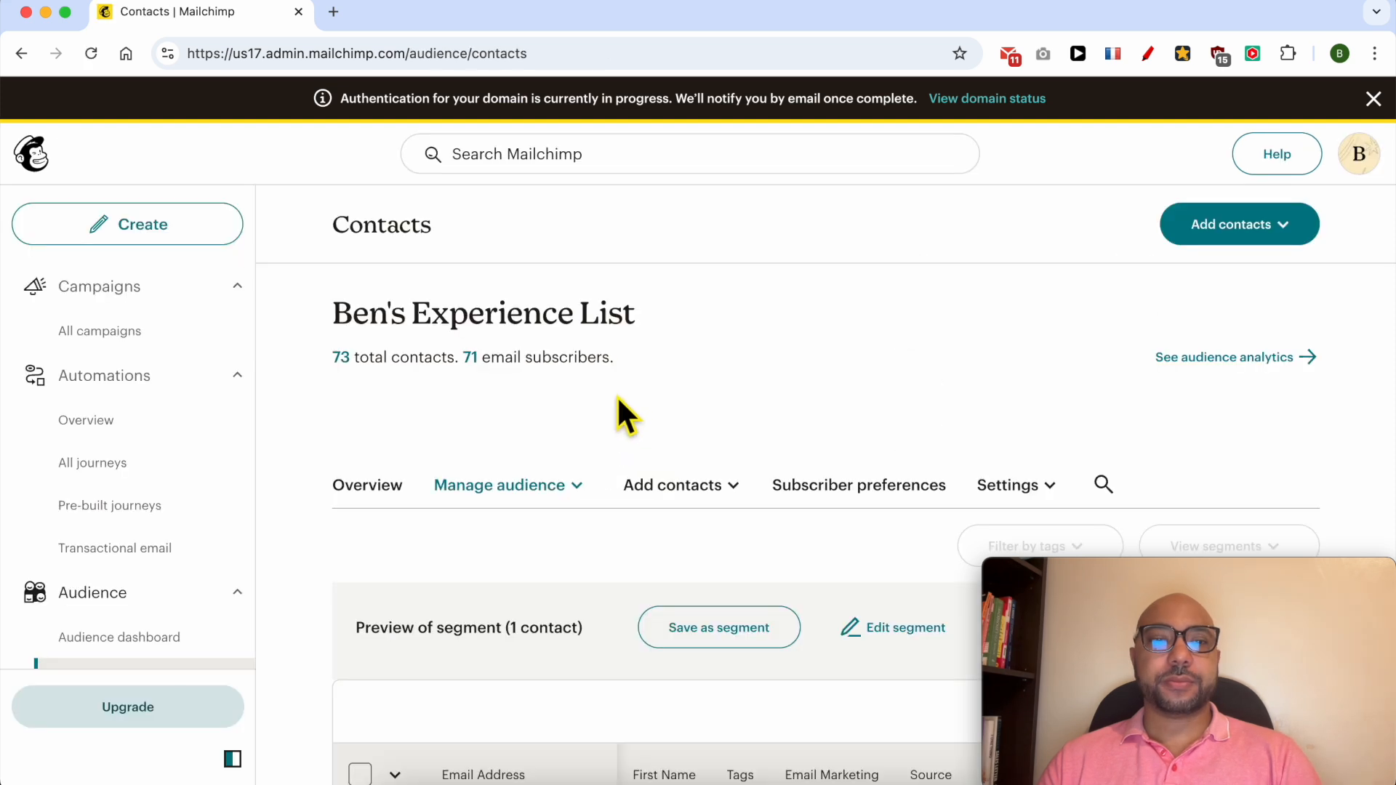
# Scroll the contacts table to check the imported contact's Subscribed status, copy/paste source and date.
pyautogui.scroll(-2, 617, 396)
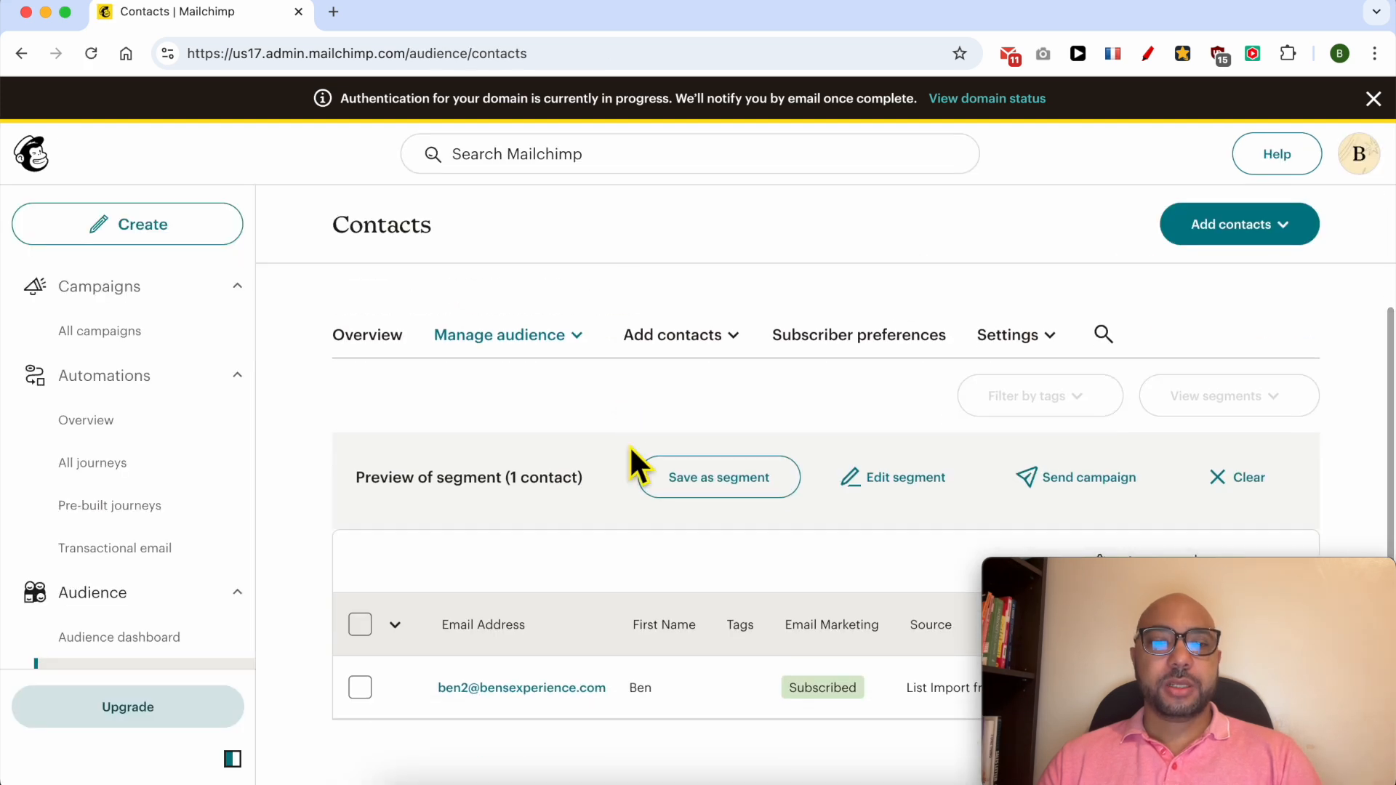
pyautogui.moveTo(1043, 596); pyautogui.dragTo(988, 180)
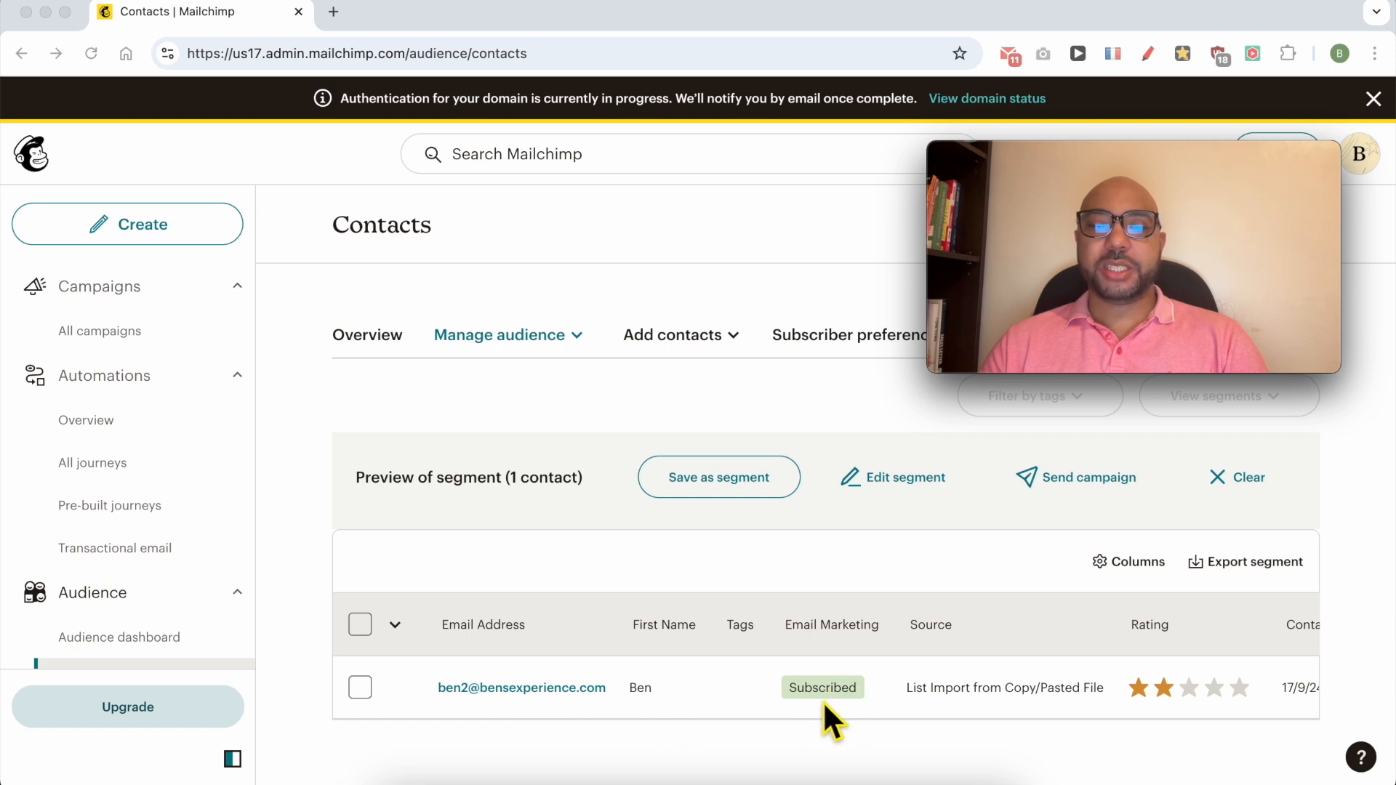
pyautogui.hscroll(3, 1145, 692)
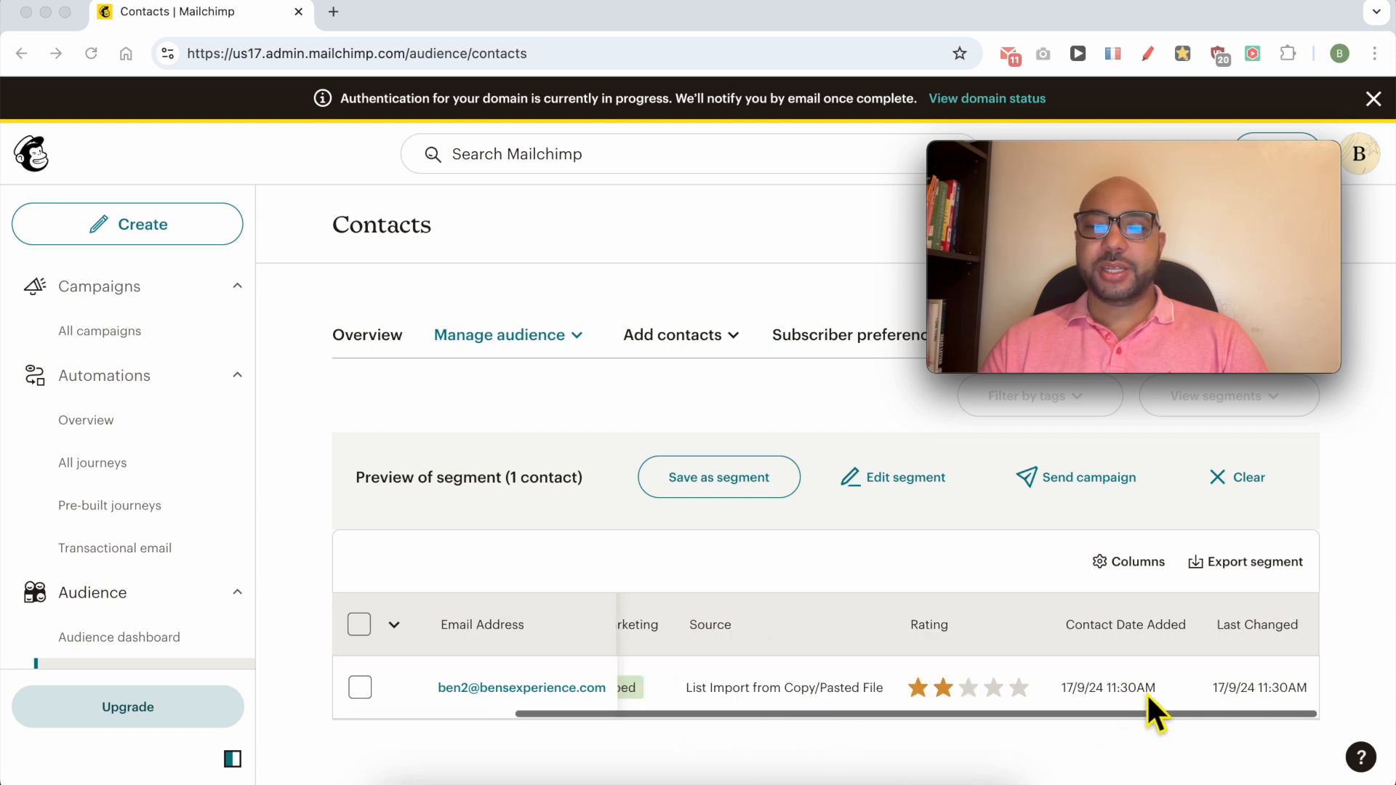